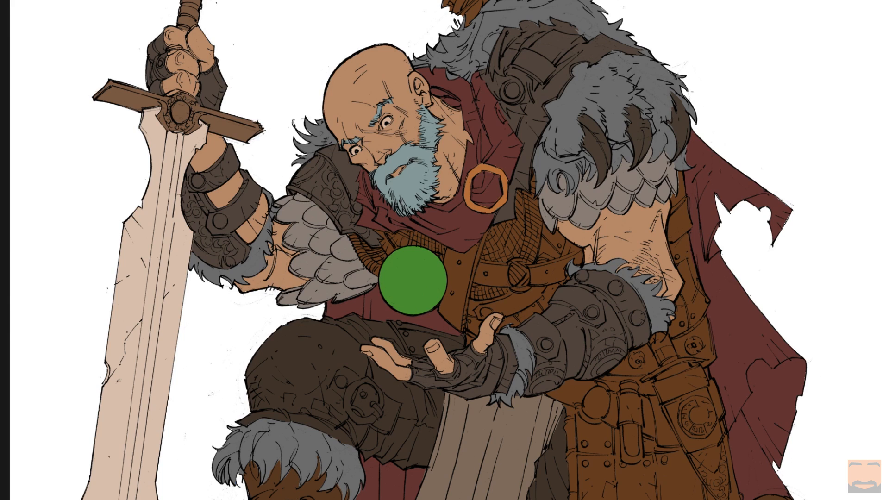
- Fill the background with dark grey and lower its lightness to -2 with a Hue/Saturation adjustment
{"action": "key", "text": "alt+BackSpace"}
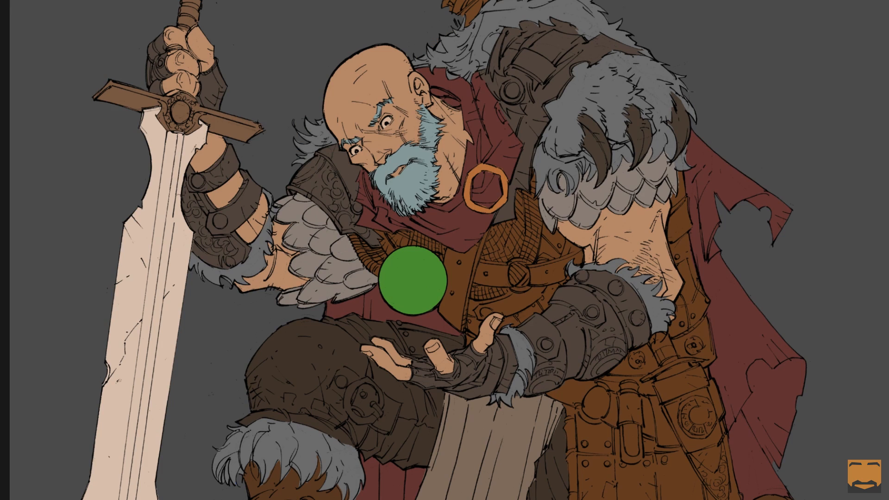
{"action": "key", "text": "ctrl+u"}
{"action": "left_click_drag", "start_coordinate": [756, 171], "coordinate": [755, 172]}
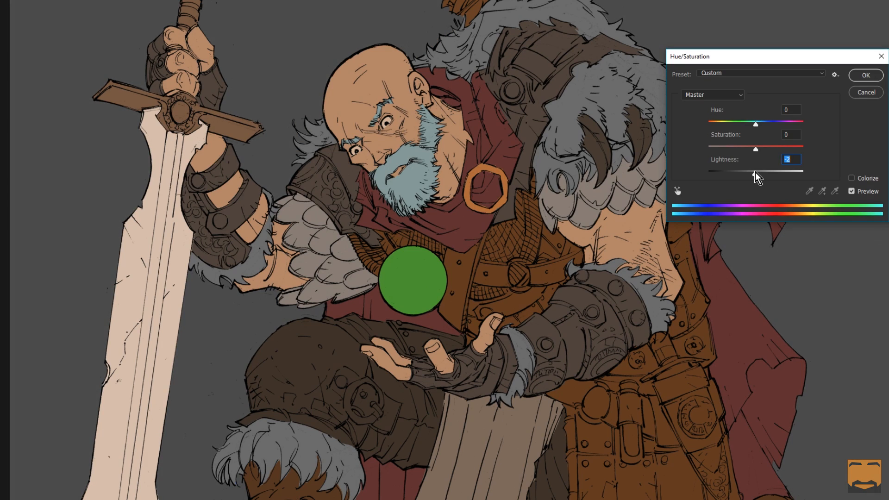
{"action": "left_click", "coordinate": [875, 74]}
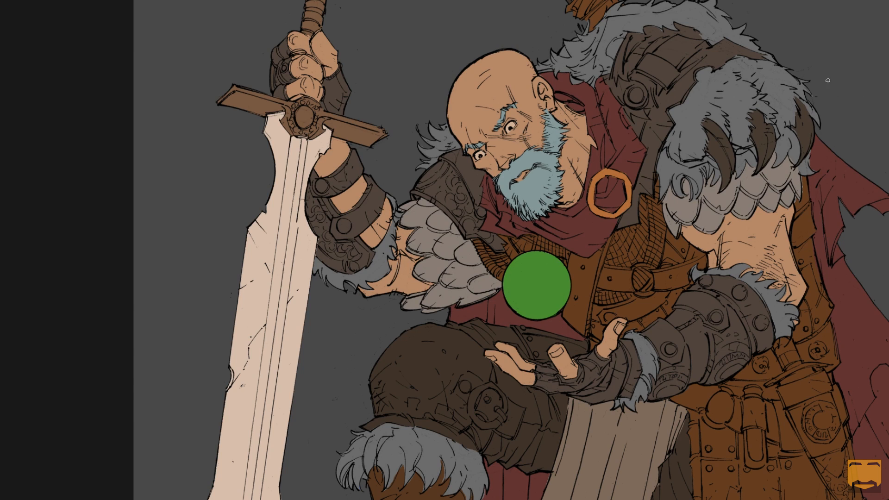
- Sketch light-blue cylinder guides over the sword arm's upper arm and over the other upper arm
{"action": "right_click", "coordinate": [419, 231], "text": "alt"}
{"action": "mouse_move", "coordinate": [401, 205]}
{"action": "left_mouse_down"}
{"action": "mouse_move", "coordinate": [517, 163]}
{"action": "mouse_move", "coordinate": [381, 226]}
{"action": "mouse_move", "coordinate": [407, 277]}
{"action": "mouse_move", "coordinate": [384, 207]}
{"action": "left_mouse_up"}
{"action": "left_click_drag", "start_coordinate": [401, 295], "coordinate": [532, 251]}
{"action": "mouse_move", "coordinate": [515, 162]}
{"action": "left_mouse_down"}
{"action": "mouse_move", "coordinate": [550, 200]}
{"action": "mouse_move", "coordinate": [543, 240]}
{"action": "mouse_move", "coordinate": [532, 254]}
{"action": "left_mouse_up"}
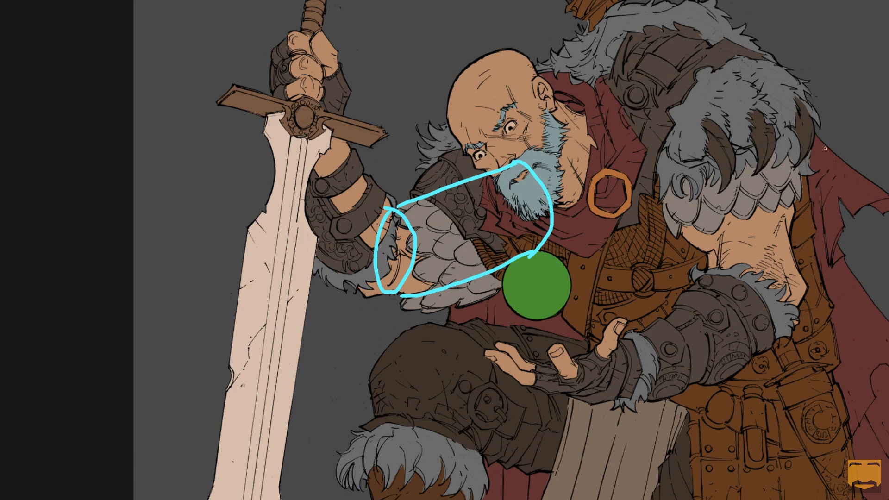
{"action": "mouse_move", "coordinate": [790, 120]}
{"action": "left_mouse_down"}
{"action": "mouse_move", "coordinate": [745, 120]}
{"action": "mouse_move", "coordinate": [683, 179]}
{"action": "mouse_move", "coordinate": [707, 181]}
{"action": "mouse_move", "coordinate": [694, 166]}
{"action": "mouse_move", "coordinate": [700, 236]}
{"action": "mouse_move", "coordinate": [725, 243]}
{"action": "mouse_move", "coordinate": [727, 291]}
{"action": "mouse_move", "coordinate": [722, 285]}
{"action": "mouse_move", "coordinate": [791, 261]}
{"action": "mouse_move", "coordinate": [708, 274]}
{"action": "left_mouse_up"}
{"action": "left_click_drag", "start_coordinate": [792, 123], "coordinate": [812, 279]}
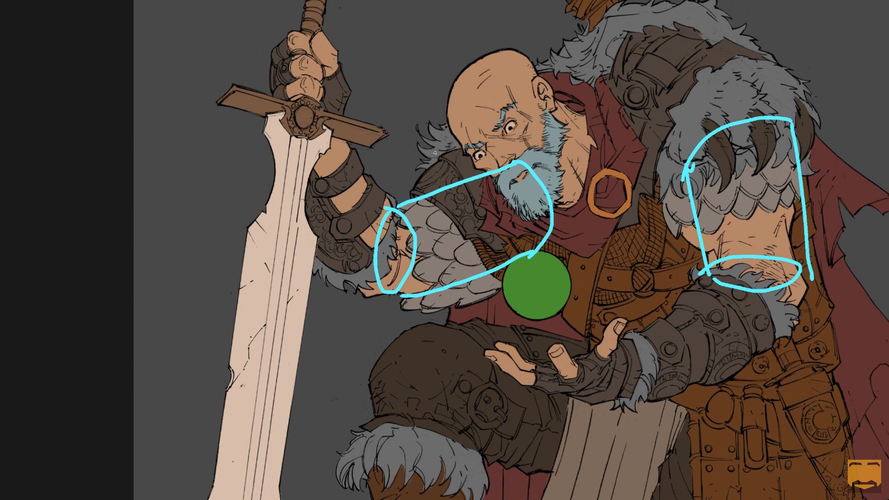
- Draw a thick lengthwise line and short curved hatch lines on the sword arm's cylinder guide
{"action": "mouse_move", "coordinate": [410, 231]}
{"action": "left_mouse_down"}
{"action": "mouse_move", "coordinate": [502, 205]}
{"action": "mouse_move", "coordinate": [429, 230]}
{"action": "mouse_move", "coordinate": [465, 216]}
{"action": "left_mouse_up"}
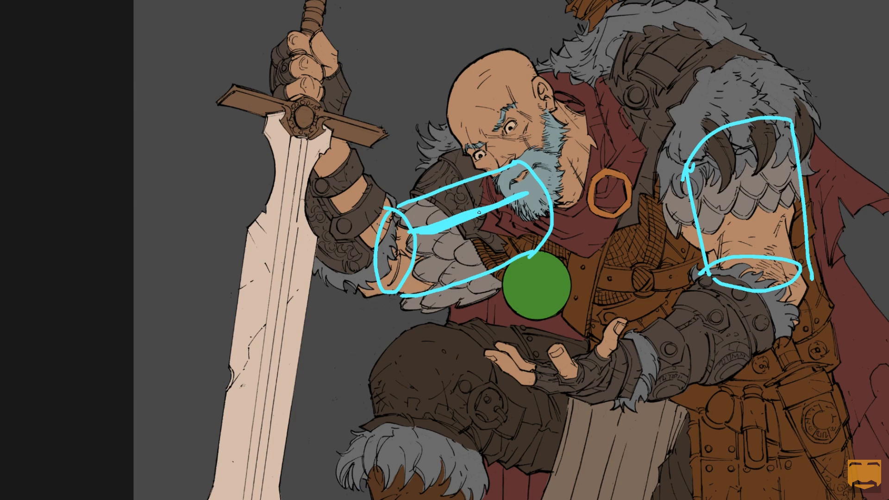
{"action": "left_click_drag", "start_coordinate": [394, 205], "coordinate": [406, 221]}
{"action": "mouse_move", "coordinate": [415, 199]}
{"action": "left_mouse_down"}
{"action": "mouse_move", "coordinate": [422, 219]}
{"action": "mouse_move", "coordinate": [471, 208]}
{"action": "left_mouse_up"}
{"action": "mouse_move", "coordinate": [479, 180]}
{"action": "left_mouse_down"}
{"action": "mouse_move", "coordinate": [487, 204]}
{"action": "mouse_move", "coordinate": [513, 199]}
{"action": "left_mouse_up"}
- Undo all the light-blue guide strokes on both arms
{"action": "key", "text": "ctrl+z"}
{"action": "key", "text": "ctrl+z"}
{"action": "key", "text": "ctrl+z"}
{"action": "key", "text": "ctrl+z"}
{"action": "key", "text": "ctrl+z"}
{"action": "key", "text": "ctrl+z"}
{"action": "key", "text": "ctrl+z"}
{"action": "key", "text": "ctrl+z"}
{"action": "key", "text": "ctrl+z"}
{"action": "key", "text": "ctrl+z"}
{"action": "key", "text": "ctrl+z"}
{"action": "key", "text": "ctrl+z"}
{"action": "key", "text": "ctrl+z"}
{"action": "key", "text": "ctrl+z"}
{"action": "key", "text": "ctrl+z"}
{"action": "key", "text": "ctrl+z"}
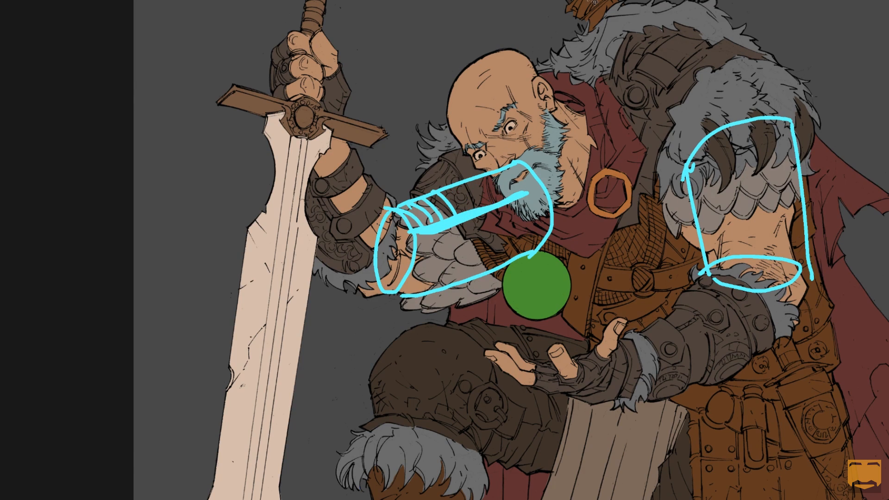
- Select the skin and scale areas, copy them to a new layer above the colors layer, and check the layer stack
{"action": "left_click", "coordinate": [406, 280]}
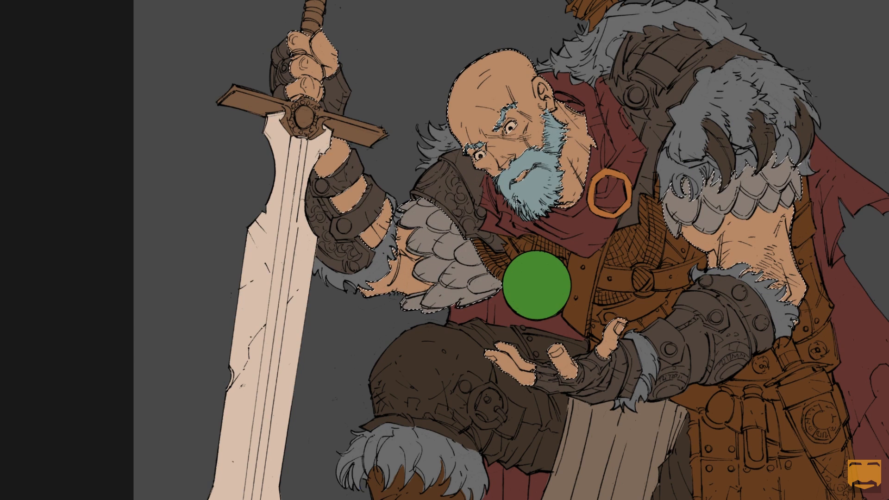
{"action": "key", "text": "ctrl+d"}
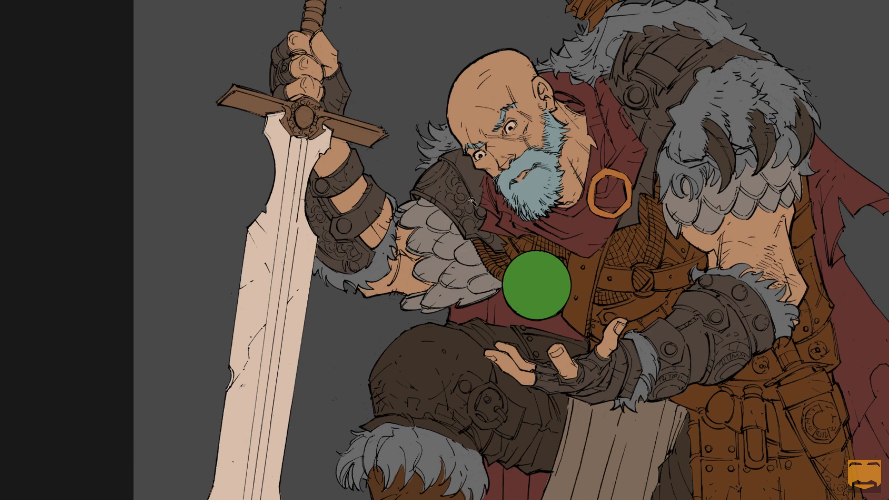
{"action": "left_click", "coordinate": [503, 162]}
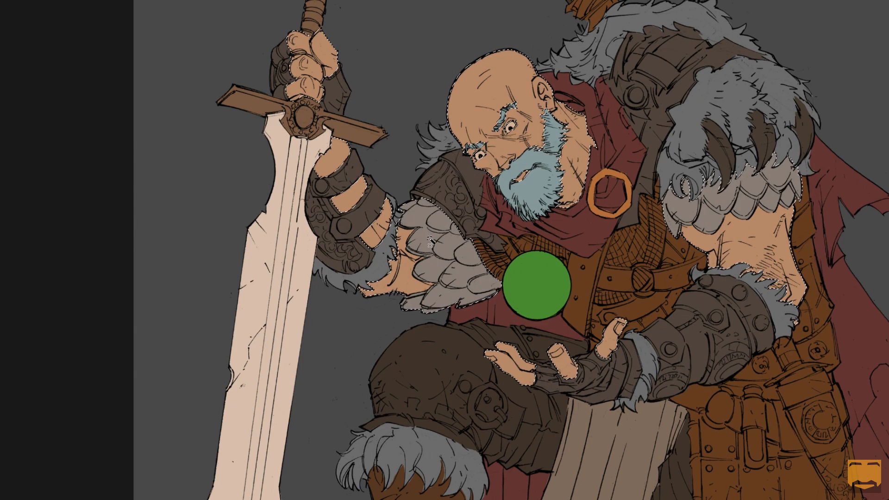
{"action": "key", "text": "ctrl+j"}
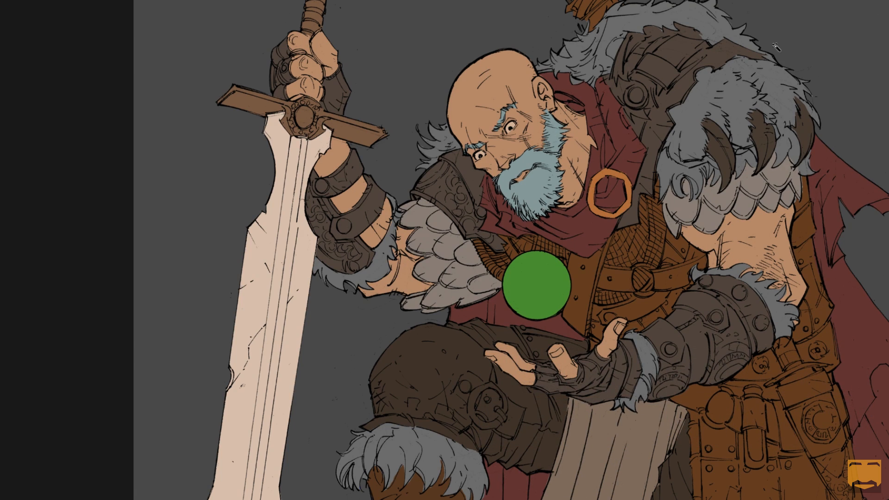
{"action": "left_click_drag", "start_coordinate": [888, 7], "coordinate": [643, 64]}
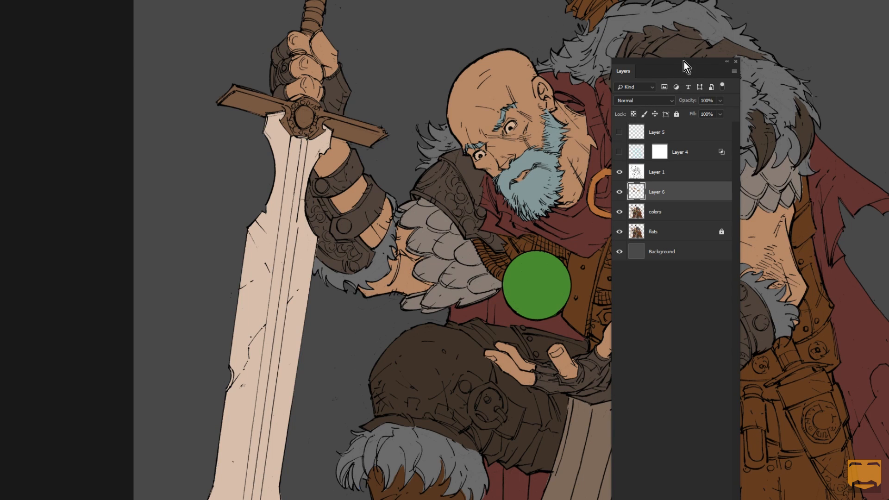
{"action": "left_click_drag", "start_coordinate": [685, 62], "coordinate": [888, 55]}
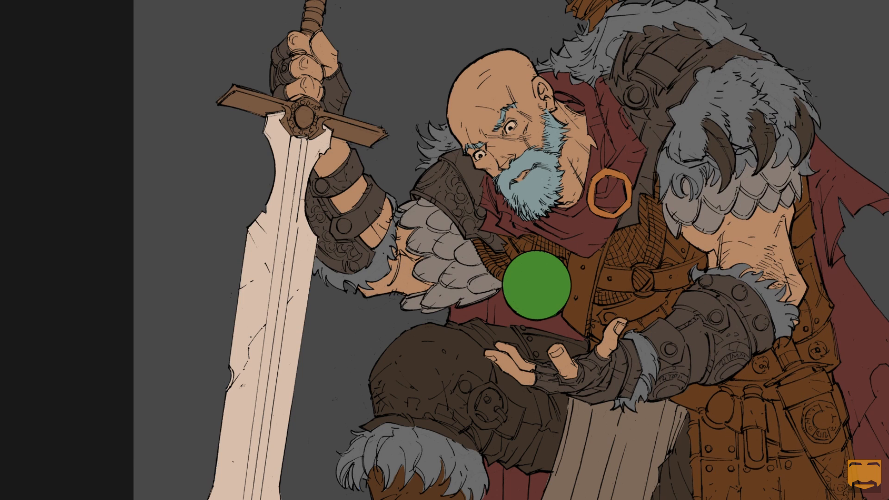
- Try white scribble strokes across the sword arm's scaled upper arm, and undo them
{"action": "mouse_move", "coordinate": [456, 165]}
{"action": "left_mouse_down"}
{"action": "mouse_move", "coordinate": [398, 366]}
{"action": "mouse_move", "coordinate": [383, 311]}
{"action": "left_mouse_up"}
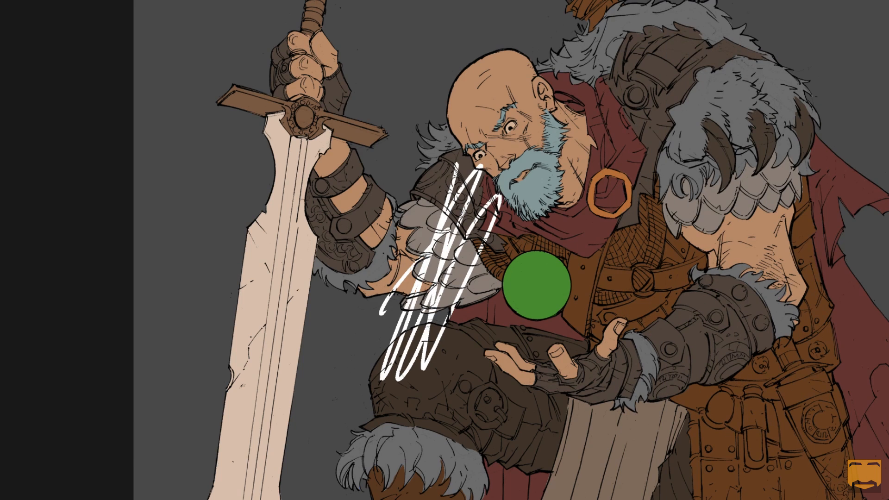
{"action": "key", "text": "ctrl+z"}
{"action": "mouse_move", "coordinate": [495, 182]}
{"action": "left_mouse_down"}
{"action": "mouse_move", "coordinate": [408, 278]}
{"action": "mouse_move", "coordinate": [459, 296]}
{"action": "mouse_move", "coordinate": [445, 259]}
{"action": "mouse_move", "coordinate": [481, 342]}
{"action": "left_mouse_up"}
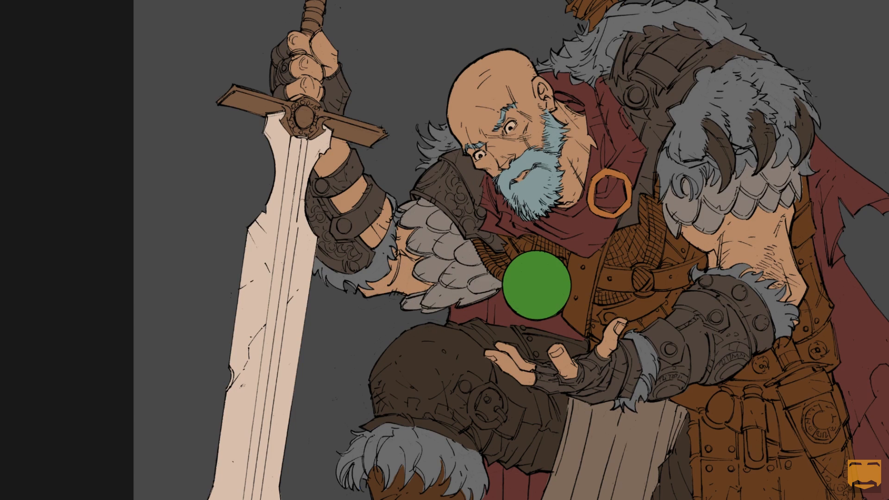
- Draw white curved cross-contour lines around the scales and skin of the sword arm's upper arm
{"action": "left_click_drag", "start_coordinate": [441, 220], "coordinate": [491, 215]}
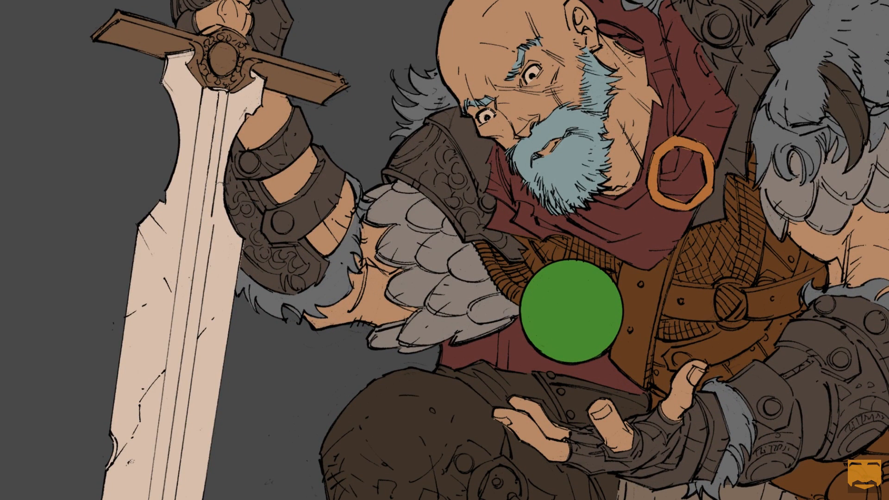
{"action": "mouse_move", "coordinate": [377, 194]}
{"action": "left_mouse_down"}
{"action": "mouse_move", "coordinate": [408, 232]}
{"action": "mouse_move", "coordinate": [406, 338]}
{"action": "left_mouse_up"}
{"action": "left_click_drag", "start_coordinate": [397, 188], "coordinate": [427, 343]}
{"action": "mouse_move", "coordinate": [464, 242]}
{"action": "left_mouse_down"}
{"action": "mouse_move", "coordinate": [473, 303]}
{"action": "mouse_move", "coordinate": [452, 342]}
{"action": "left_mouse_up"}
{"action": "key", "text": "ctrl+z"}
{"action": "mouse_move", "coordinate": [464, 244]}
{"action": "left_mouse_down"}
{"action": "mouse_move", "coordinate": [468, 283]}
{"action": "mouse_move", "coordinate": [452, 344]}
{"action": "left_mouse_up"}
{"action": "mouse_move", "coordinate": [488, 252]}
{"action": "left_mouse_down"}
{"action": "mouse_move", "coordinate": [492, 304]}
{"action": "mouse_move", "coordinate": [475, 345]}
{"action": "left_mouse_up"}
{"action": "mouse_move", "coordinate": [370, 229]}
{"action": "left_mouse_down"}
{"action": "mouse_move", "coordinate": [384, 268]}
{"action": "mouse_move", "coordinate": [373, 319]}
{"action": "left_mouse_up"}
{"action": "mouse_move", "coordinate": [359, 234]}
{"action": "left_mouse_down"}
{"action": "mouse_move", "coordinate": [371, 257]}
{"action": "mouse_move", "coordinate": [364, 318]}
{"action": "left_mouse_up"}
- Sketch a large white cylinder outline around the upper arm, and undo that outline
{"action": "left_click_drag", "start_coordinate": [313, 213], "coordinate": [551, 131]}
{"action": "left_click_drag", "start_coordinate": [292, 262], "coordinate": [280, 278]}
{"action": "left_click_drag", "start_coordinate": [275, 377], "coordinate": [335, 291]}
{"action": "left_click_drag", "start_coordinate": [305, 398], "coordinate": [626, 284]}
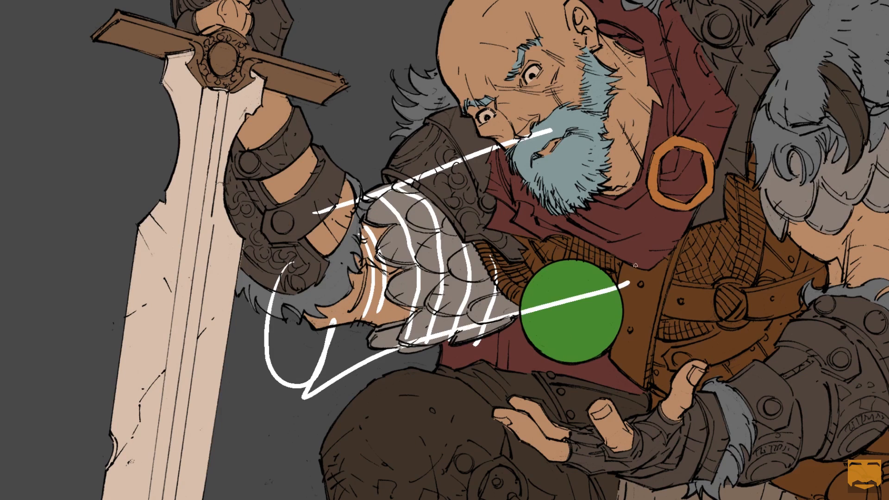
{"action": "left_click_drag", "start_coordinate": [645, 130], "coordinate": [598, 129]}
{"action": "key", "text": "ctrl+z"}
{"action": "key", "text": "ctrl+z"}
{"action": "key", "text": "ctrl+z"}
{"action": "key", "text": "ctrl+z"}
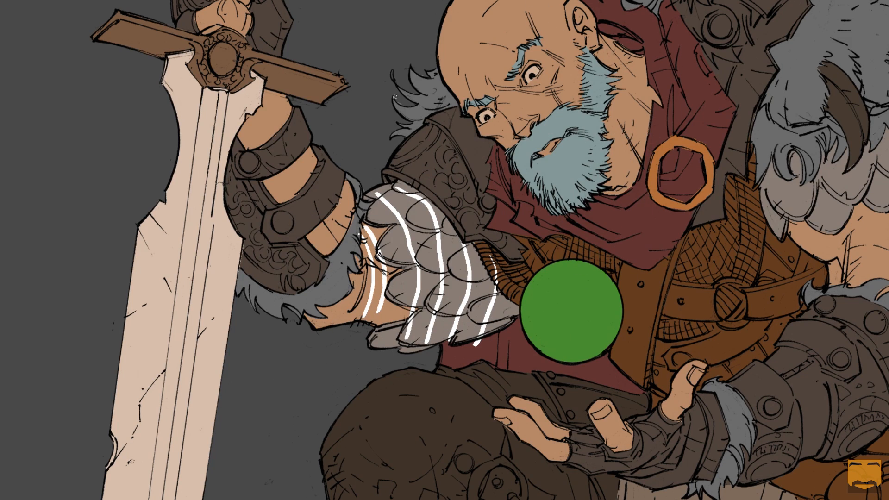
- Draw a white grid of curved cross-contours and lengthwise lines over the sword arm's forearm and bracer
{"action": "mouse_move", "coordinate": [243, 258]}
{"action": "left_mouse_down"}
{"action": "mouse_move", "coordinate": [271, 280]}
{"action": "mouse_move", "coordinate": [307, 280]}
{"action": "mouse_move", "coordinate": [335, 229]}
{"action": "mouse_move", "coordinate": [332, 175]}
{"action": "left_mouse_up"}
{"action": "left_click_drag", "start_coordinate": [228, 216], "coordinate": [285, 206]}
{"action": "left_click_drag", "start_coordinate": [284, 148], "coordinate": [313, 211]}
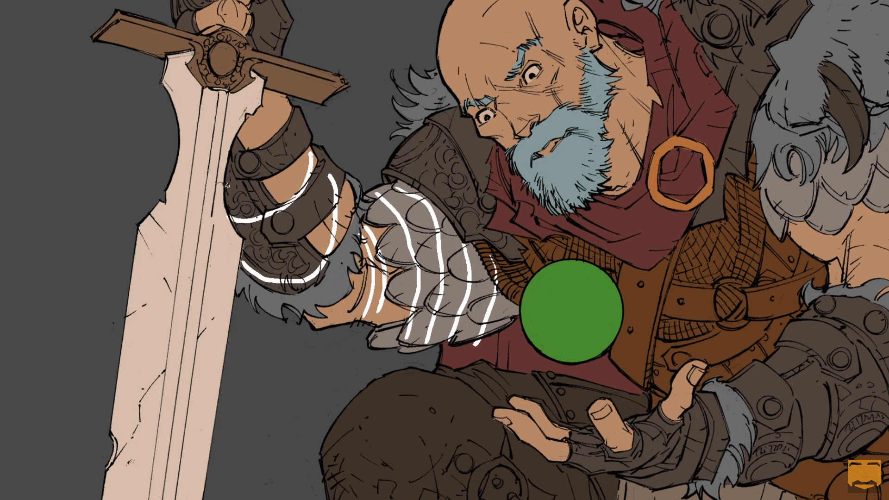
{"action": "left_click_drag", "start_coordinate": [220, 147], "coordinate": [273, 132]}
{"action": "left_click_drag", "start_coordinate": [243, 83], "coordinate": [299, 178]}
{"action": "left_click_drag", "start_coordinate": [308, 181], "coordinate": [333, 235]}
{"action": "left_click_drag", "start_coordinate": [246, 90], "coordinate": [271, 169]}
{"action": "left_click_drag", "start_coordinate": [285, 208], "coordinate": [315, 276]}
{"action": "left_click_drag", "start_coordinate": [227, 109], "coordinate": [273, 306]}
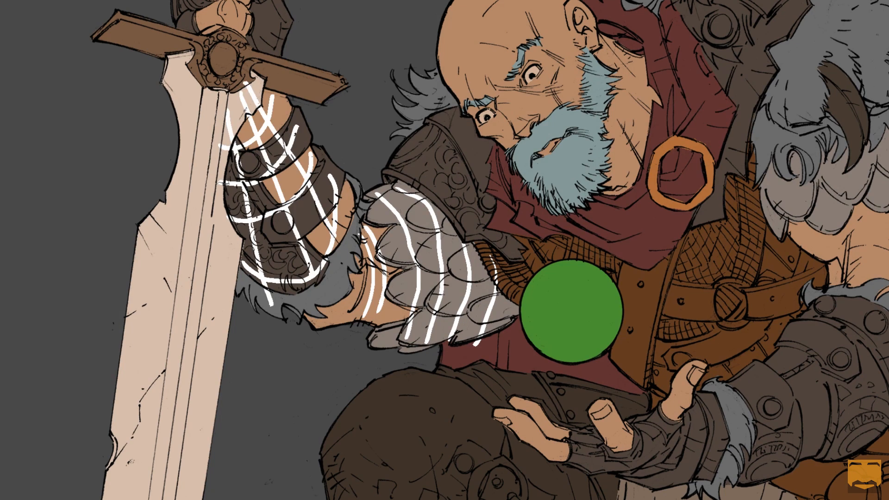
- Cross the upper arm's contours with lengthwise white lines over the scales, and clear all white guide strokes
{"action": "mouse_move", "coordinate": [364, 219]}
{"action": "left_mouse_down"}
{"action": "mouse_move", "coordinate": [394, 188]}
{"action": "mouse_move", "coordinate": [410, 184]}
{"action": "left_mouse_up"}
{"action": "mouse_move", "coordinate": [373, 230]}
{"action": "left_mouse_down"}
{"action": "mouse_move", "coordinate": [398, 206]}
{"action": "mouse_move", "coordinate": [427, 196]}
{"action": "left_mouse_up"}
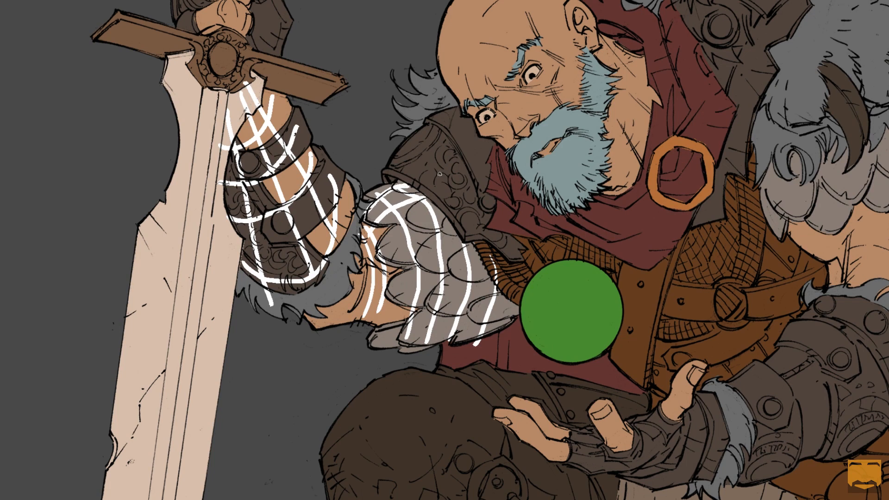
{"action": "left_click_drag", "start_coordinate": [381, 254], "coordinate": [408, 235]}
{"action": "left_click_drag", "start_coordinate": [386, 285], "coordinate": [417, 269]}
{"action": "mouse_move", "coordinate": [378, 317]}
{"action": "left_mouse_down"}
{"action": "mouse_move", "coordinate": [529, 314]}
{"action": "mouse_move", "coordinate": [477, 339]}
{"action": "left_mouse_up"}
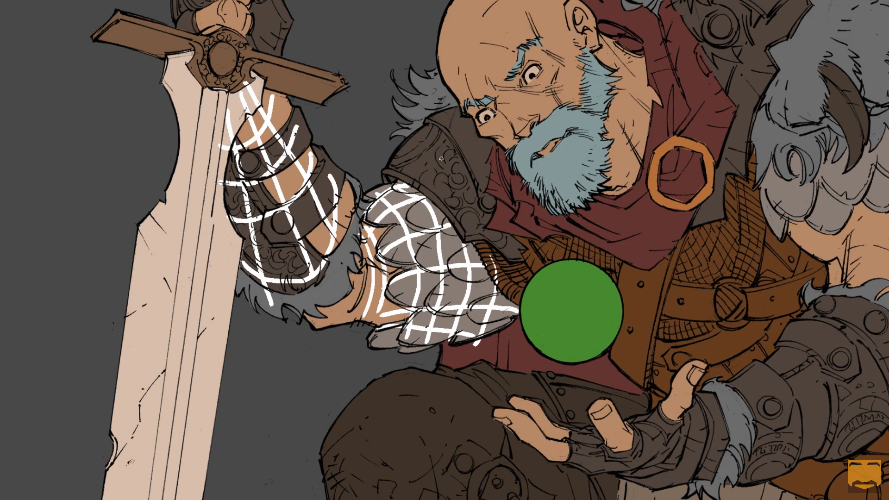
{"action": "key", "text": "Delete"}
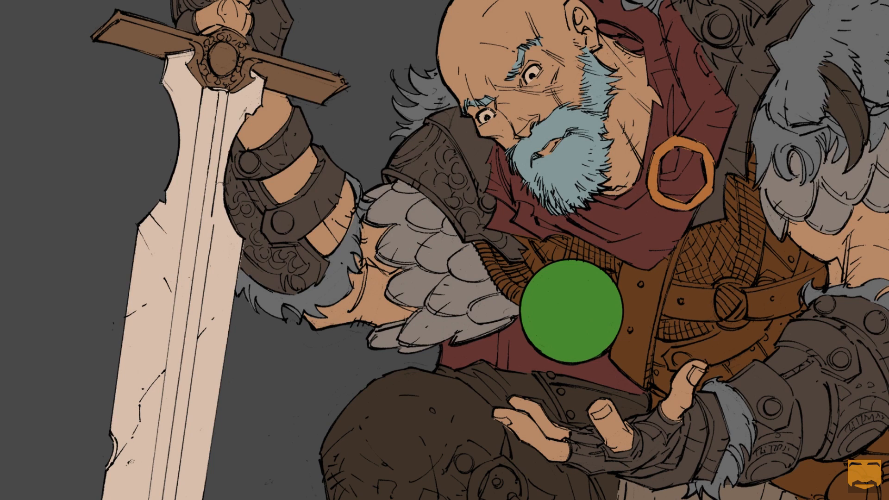
- Try airbrushing a soft white highlight freely over the sword arm's scales and skin, and undo it
{"action": "mouse_move", "coordinate": [439, 209]}
{"action": "left_mouse_down"}
{"action": "mouse_move", "coordinate": [501, 211]}
{"action": "mouse_move", "coordinate": [371, 226]}
{"action": "mouse_move", "coordinate": [465, 164]}
{"action": "left_mouse_up"}
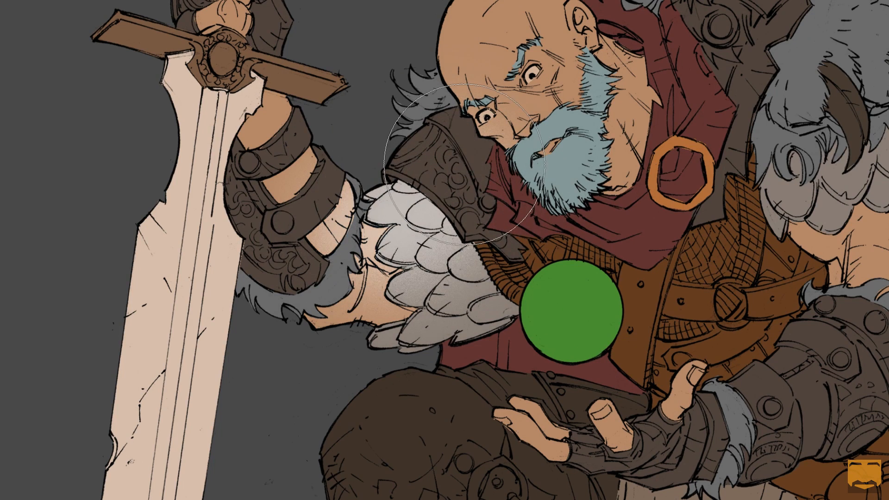
{"action": "key", "text": "ctrl+z"}
{"action": "key", "text": "ctrl+z"}
{"action": "key", "text": "ctrl+z"}
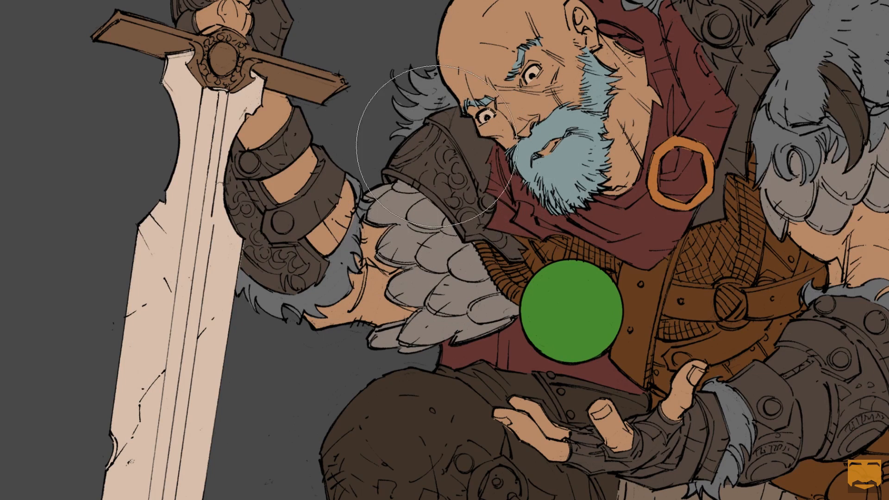
- Lasso the upper part of the scaled upper arm and trim the selection's shoulder-guard side and lower edge
{"action": "mouse_move", "coordinate": [370, 204]}
{"action": "left_mouse_down"}
{"action": "mouse_move", "coordinate": [369, 257]}
{"action": "mouse_move", "coordinate": [416, 282]}
{"action": "mouse_move", "coordinate": [439, 285]}
{"action": "mouse_move", "coordinate": [487, 258]}
{"action": "mouse_move", "coordinate": [464, 182]}
{"action": "mouse_move", "coordinate": [399, 158]}
{"action": "mouse_move", "coordinate": [346, 190]}
{"action": "left_mouse_up"}
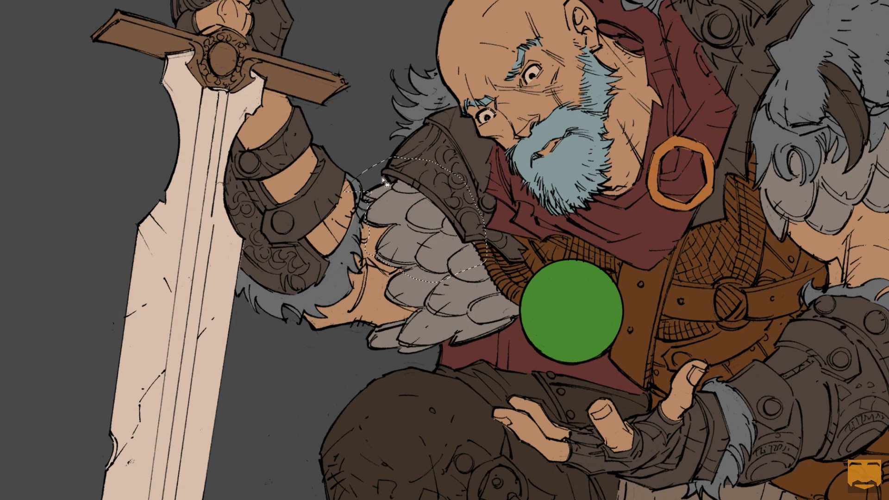
{"action": "left_click_drag", "start_coordinate": [387, 180], "coordinate": [431, 204]}
{"action": "key", "text": "ctrl+z"}
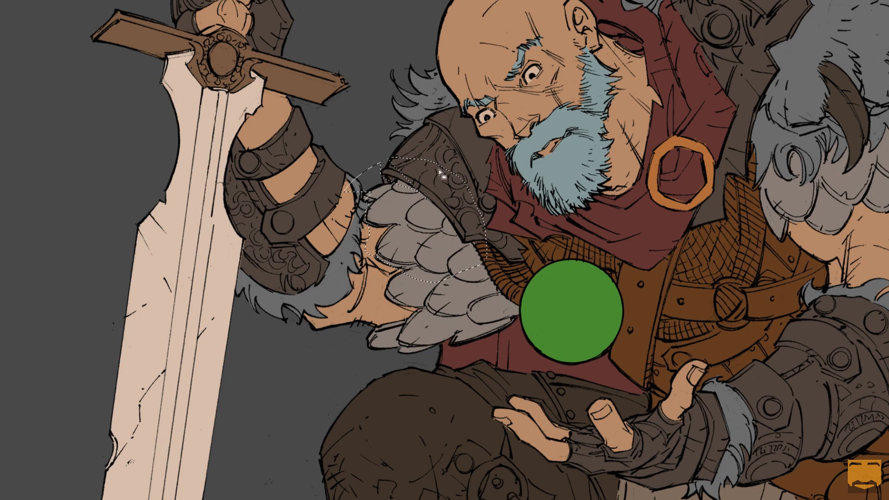
{"action": "mouse_move", "coordinate": [396, 152]}
{"action": "left_mouse_down"}
{"action": "mouse_move", "coordinate": [384, 182]}
{"action": "mouse_move", "coordinate": [429, 211]}
{"action": "mouse_move", "coordinate": [466, 268]}
{"action": "mouse_move", "coordinate": [459, 116]}
{"action": "left_mouse_up"}
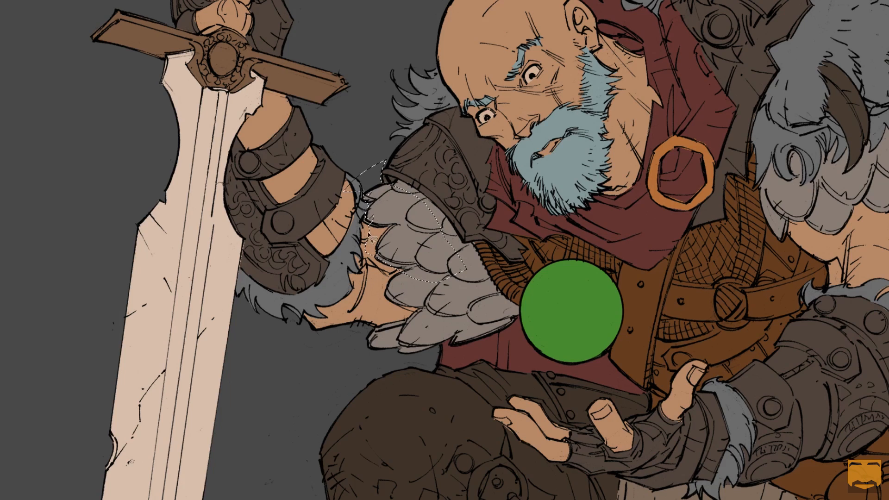
{"action": "left_click_drag", "start_coordinate": [392, 278], "coordinate": [368, 246]}
- Try brushing a soft white highlight onto the selected scales, and undo the stroke
{"action": "key", "text": "b"}
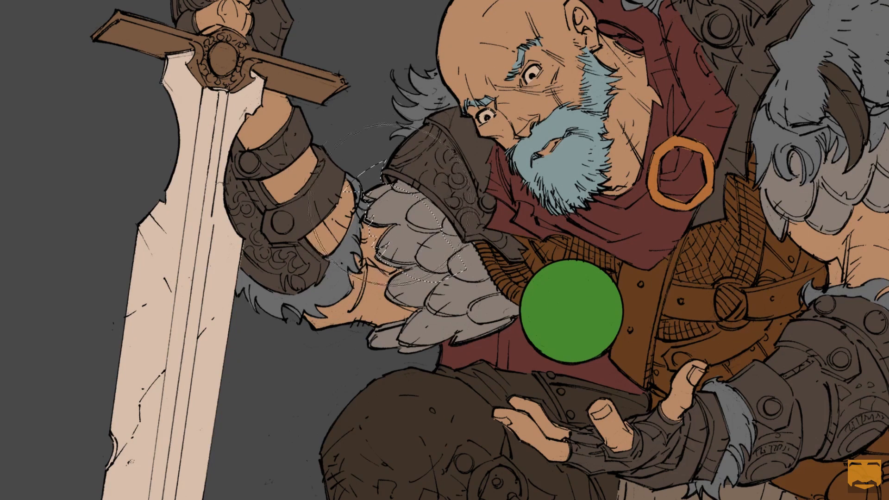
{"action": "left_click_drag", "start_coordinate": [347, 199], "coordinate": [461, 180]}
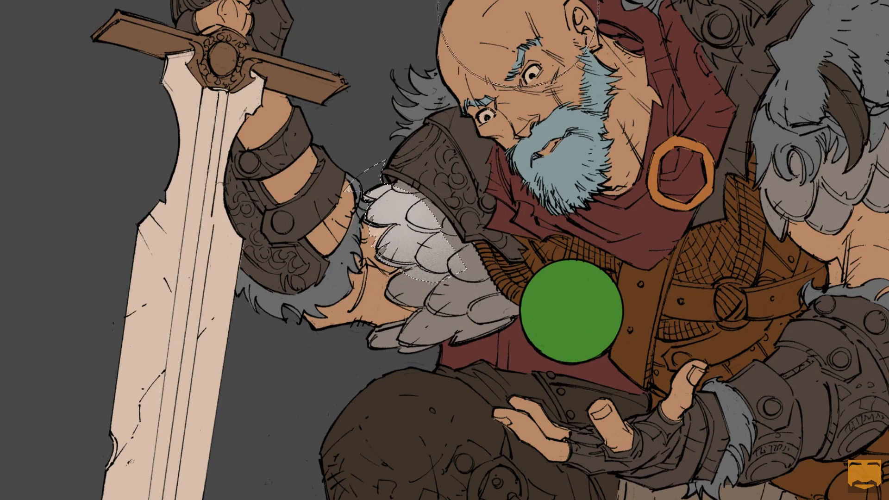
{"action": "key", "text": "ctrl+z"}
{"action": "mouse_move", "coordinate": [423, 191]}
{"action": "left_mouse_down"}
{"action": "mouse_move", "coordinate": [431, 198]}
{"action": "mouse_move", "coordinate": [418, 203]}
{"action": "mouse_move", "coordinate": [408, 190]}
{"action": "mouse_move", "coordinate": [411, 240]}
{"action": "mouse_move", "coordinate": [457, 233]}
{"action": "left_mouse_up"}
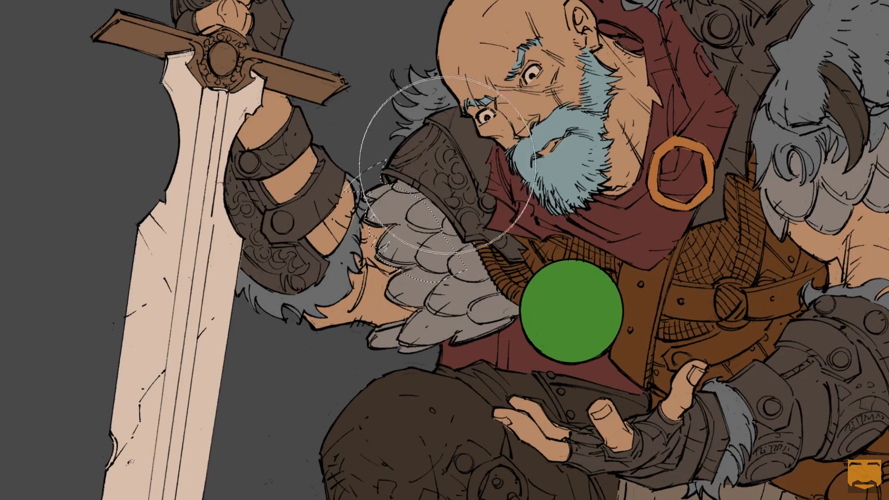
- Try covering the selected scales with stronger, more even white brush passes, and undo them
{"action": "left_click_drag", "start_coordinate": [390, 233], "coordinate": [466, 188]}
{"action": "left_click_drag", "start_coordinate": [417, 219], "coordinate": [453, 200]}
{"action": "key", "text": "ctrl+alt+z"}
{"action": "key", "text": "ctrl+alt+z"}
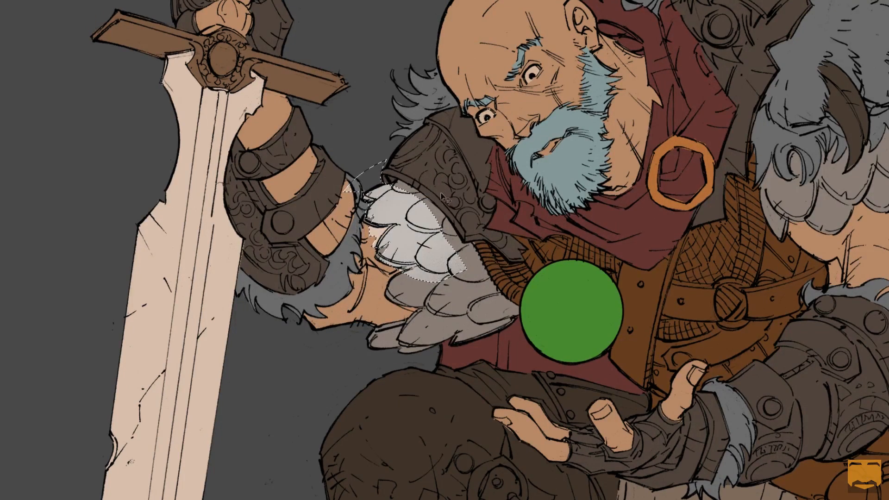
{"action": "mouse_move", "coordinate": [422, 238]}
{"action": "left_mouse_down"}
{"action": "mouse_move", "coordinate": [440, 247]}
{"action": "mouse_move", "coordinate": [414, 247]}
{"action": "left_mouse_up"}
{"action": "mouse_move", "coordinate": [414, 243]}
{"action": "left_mouse_down"}
{"action": "mouse_move", "coordinate": [442, 177]}
{"action": "mouse_move", "coordinate": [461, 167]}
{"action": "left_mouse_up"}
{"action": "key", "text": "ctrl+alt+z"}
{"action": "key", "text": "ctrl+alt+z"}
{"action": "mouse_move", "coordinate": [417, 209]}
{"action": "left_mouse_down"}
{"action": "mouse_move", "coordinate": [366, 227]}
{"action": "mouse_move", "coordinate": [433, 193]}
{"action": "mouse_move", "coordinate": [499, 178]}
{"action": "left_mouse_up"}
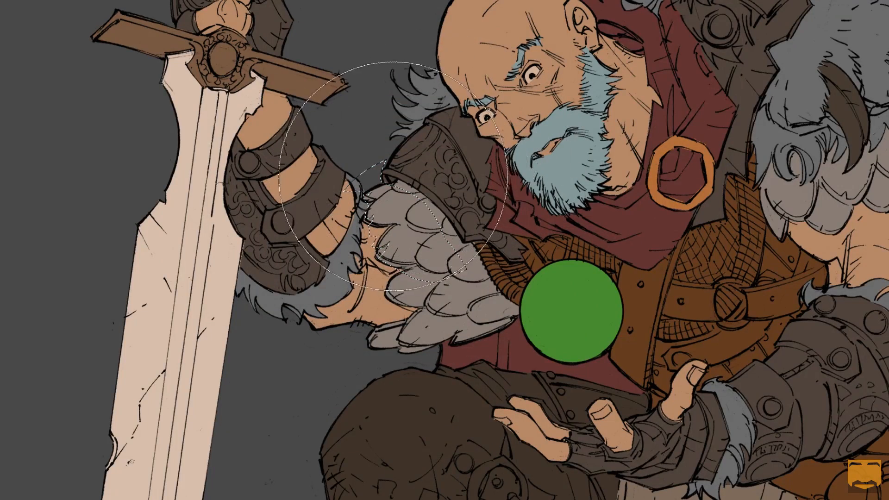
- Airbrush a white highlight fading down from the upper edge of the selected scales, deselect, and switch to the Lasso tool
{"action": "mouse_move", "coordinate": [368, 170]}
{"action": "left_mouse_down"}
{"action": "mouse_move", "coordinate": [425, 159]}
{"action": "mouse_move", "coordinate": [432, 114]}
{"action": "mouse_move", "coordinate": [404, 109]}
{"action": "mouse_move", "coordinate": [405, 145]}
{"action": "mouse_move", "coordinate": [416, 92]}
{"action": "mouse_move", "coordinate": [406, 170]}
{"action": "mouse_move", "coordinate": [394, 172]}
{"action": "mouse_move", "coordinate": [441, 125]}
{"action": "mouse_move", "coordinate": [447, 93]}
{"action": "mouse_move", "coordinate": [382, 143]}
{"action": "mouse_move", "coordinate": [364, 177]}
{"action": "mouse_move", "coordinate": [426, 145]}
{"action": "mouse_move", "coordinate": [462, 67]}
{"action": "mouse_move", "coordinate": [380, 166]}
{"action": "mouse_move", "coordinate": [418, 164]}
{"action": "left_mouse_up"}
{"action": "key", "text": "ctrl+z"}
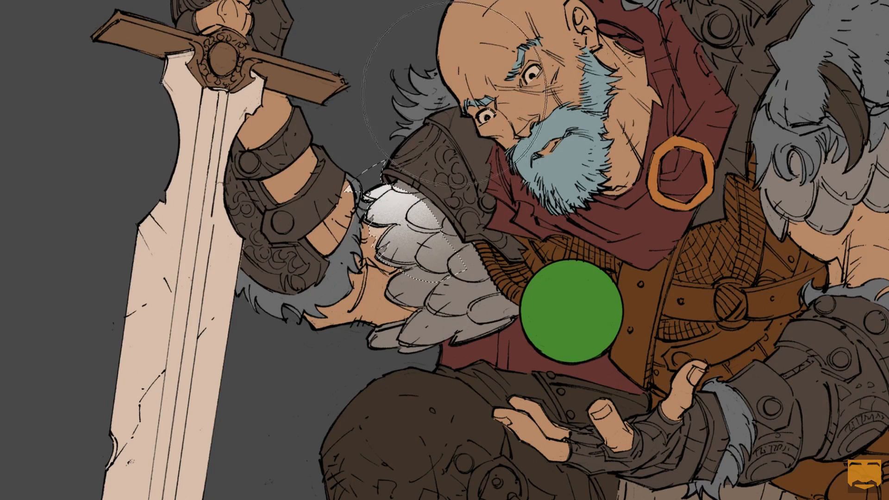
{"action": "mouse_move", "coordinate": [394, 139]}
{"action": "left_mouse_down"}
{"action": "mouse_move", "coordinate": [430, 129]}
{"action": "mouse_move", "coordinate": [447, 148]}
{"action": "left_mouse_up"}
{"action": "key", "text": "ctrl+d"}
{"action": "key", "text": "l"}
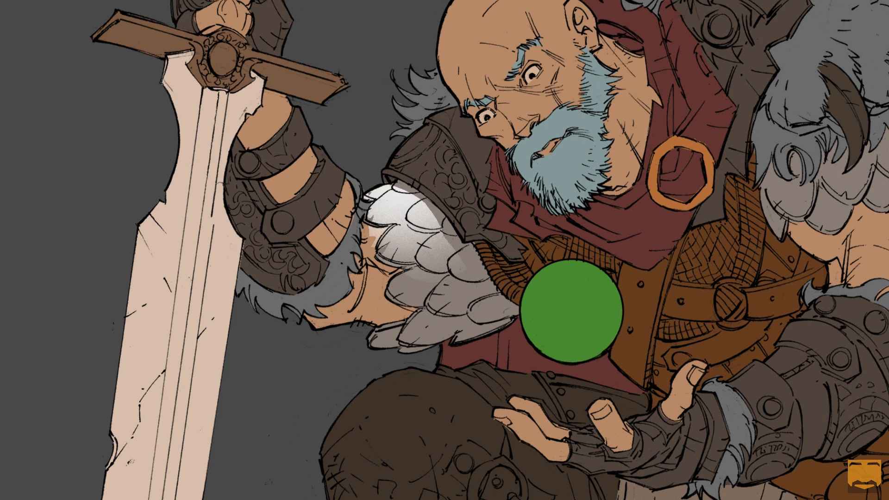
- Lasso along the raised forearm, brush a soft light highlight onto its bare skin between the straps, and deselect
{"action": "left_click_drag", "start_coordinate": [567, 214], "coordinate": [505, 214]}
{"action": "left_click_drag", "start_coordinate": [676, 236], "coordinate": [594, 160]}
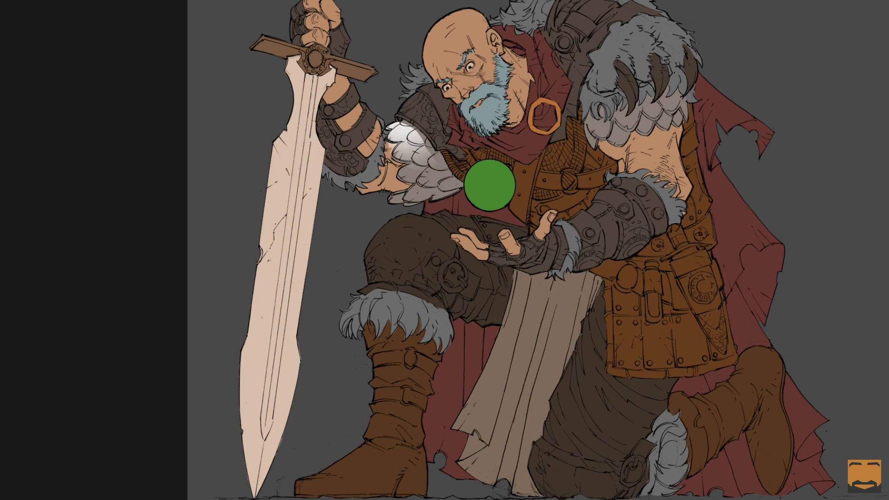
{"action": "left_click", "coordinate": [401, 73]}
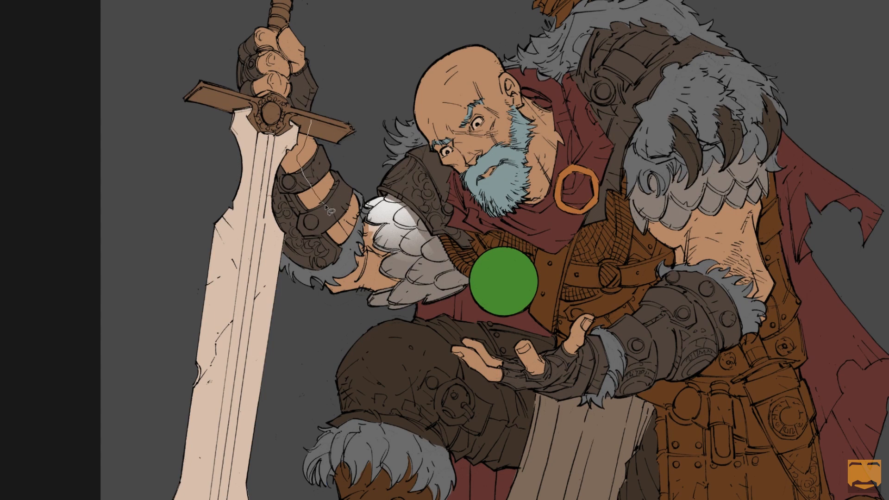
{"action": "key", "text": "b"}
{"action": "mouse_move", "coordinate": [360, 121]}
{"action": "left_mouse_down"}
{"action": "mouse_move", "coordinate": [320, 108]}
{"action": "mouse_move", "coordinate": [369, 156]}
{"action": "left_mouse_up"}
{"action": "key", "text": "ctrl+d"}
{"action": "key", "text": "l"}
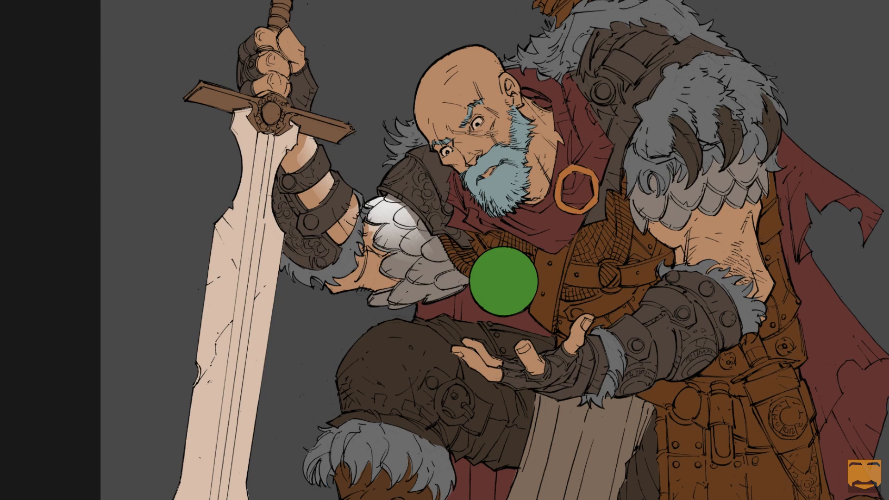
- Try long white strokes with a smaller soft brush running past the shoulder guard toward the scaled arm, and undo them
{"action": "key", "text": "bracketleft"}
{"action": "key", "text": "bracketleft"}
{"action": "key", "text": "bracketleft"}
{"action": "key", "text": "bracketleft"}
{"action": "key", "text": "bracketleft"}
{"action": "key", "text": "bracketleft"}
{"action": "key", "text": "bracketleft"}
{"action": "key", "text": "bracketleft"}
{"action": "mouse_move", "coordinate": [385, 43]}
{"action": "left_mouse_down"}
{"action": "mouse_move", "coordinate": [404, 204]}
{"action": "mouse_move", "coordinate": [389, 219]}
{"action": "left_mouse_up"}
{"action": "left_click_drag", "start_coordinate": [388, 72], "coordinate": [395, 227]}
{"action": "key", "text": "ctrl+z"}
{"action": "key", "text": "ctrl+z"}
{"action": "key", "text": "ctrl+z"}
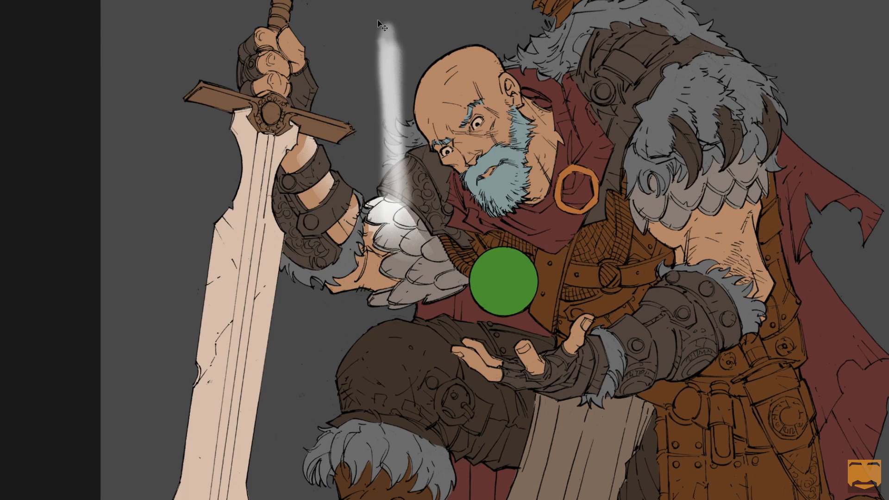
{"action": "right_click", "coordinate": [356, 47], "text": "alt"}
{"action": "mouse_move", "coordinate": [323, 59]}
{"action": "left_mouse_down"}
{"action": "mouse_move", "coordinate": [361, 208]}
{"action": "mouse_move", "coordinate": [438, 285]}
{"action": "left_mouse_up"}
{"action": "key", "text": "ctrl+z"}
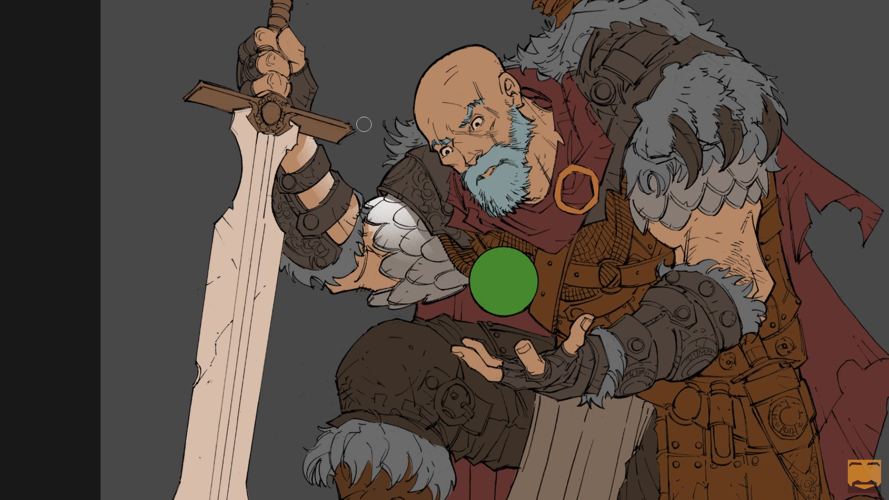
- Try soft white strokes across the sword hand's knuckles and the bald head, and undo them
{"action": "mouse_move", "coordinate": [257, 34]}
{"action": "left_mouse_down"}
{"action": "mouse_move", "coordinate": [288, 31]}
{"action": "mouse_move", "coordinate": [294, 39]}
{"action": "mouse_move", "coordinate": [265, 56]}
{"action": "mouse_move", "coordinate": [291, 69]}
{"action": "left_mouse_up"}
{"action": "mouse_move", "coordinate": [509, 76]}
{"action": "left_mouse_down"}
{"action": "mouse_move", "coordinate": [460, 58]}
{"action": "mouse_move", "coordinate": [428, 79]}
{"action": "left_mouse_up"}
{"action": "key", "text": "ctrl+z"}
{"action": "key", "text": "ctrl+z"}
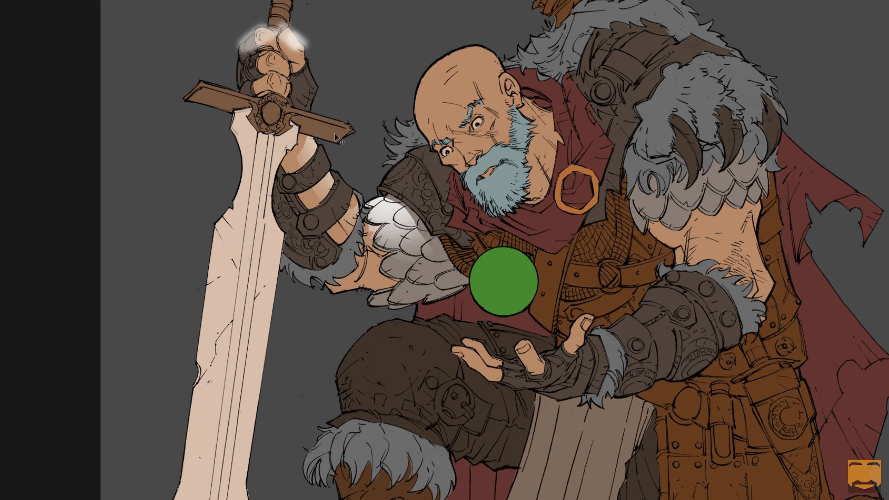
{"action": "key", "text": "ctrl+z"}
{"action": "key", "text": "ctrl+z"}
{"action": "key", "text": "ctrl+z"}
- Try soft white edge highlights along the raised forearm's straps and down the bare upper arm, and undo them
{"action": "mouse_move", "coordinate": [318, 144]}
{"action": "left_mouse_down"}
{"action": "mouse_move", "coordinate": [324, 195]}
{"action": "mouse_move", "coordinate": [346, 173]}
{"action": "left_mouse_up"}
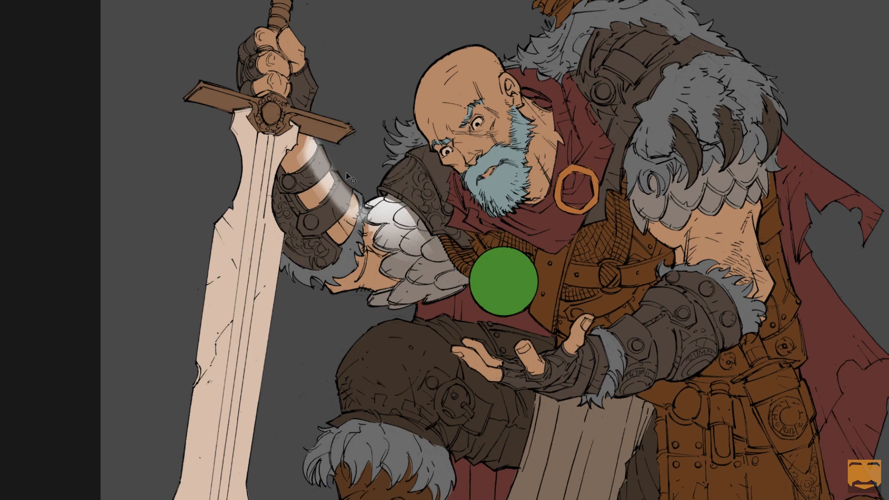
{"action": "key", "text": "ctrl+z"}
{"action": "mouse_move", "coordinate": [739, 180]}
{"action": "left_mouse_down"}
{"action": "mouse_move", "coordinate": [730, 282]}
{"action": "mouse_move", "coordinate": [750, 301]}
{"action": "left_mouse_up"}
{"action": "key", "text": "ctrl+z"}
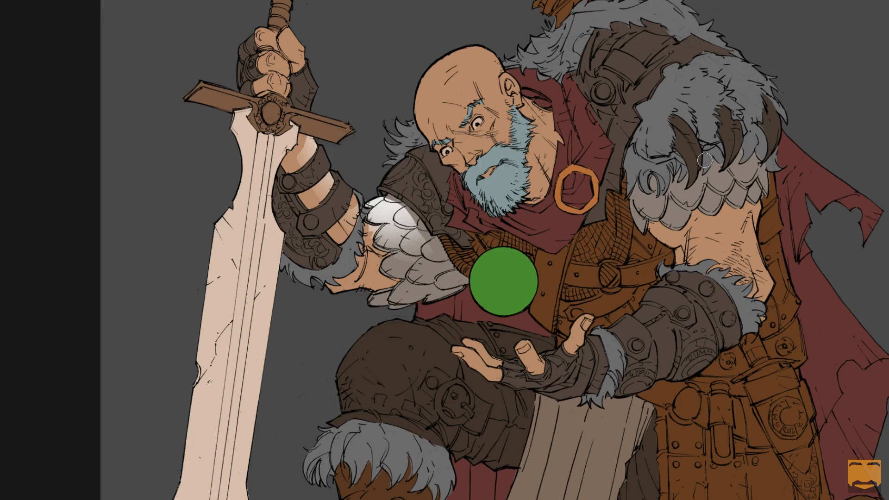
{"action": "key", "text": "ctrl+z"}
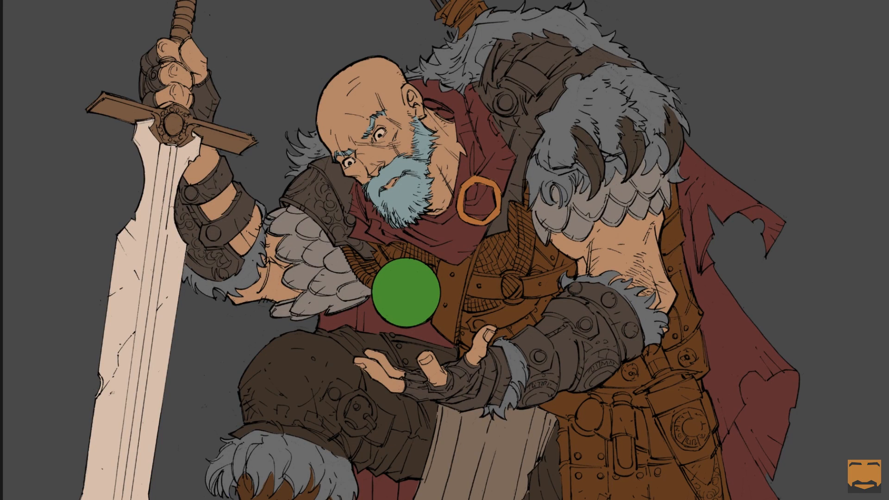
- Sketch cyan cross-contour lines over the fur shoulder, claws, bare upper arm and torn cape
{"action": "left_click_drag", "start_coordinate": [632, 116], "coordinate": [669, 114]}
{"action": "mouse_move", "coordinate": [644, 139]}
{"action": "left_mouse_down"}
{"action": "mouse_move", "coordinate": [593, 93]}
{"action": "mouse_move", "coordinate": [602, 139]}
{"action": "mouse_move", "coordinate": [576, 109]}
{"action": "mouse_move", "coordinate": [584, 120]}
{"action": "mouse_move", "coordinate": [597, 106]}
{"action": "mouse_move", "coordinate": [569, 75]}
{"action": "mouse_move", "coordinate": [608, 93]}
{"action": "mouse_move", "coordinate": [602, 129]}
{"action": "mouse_move", "coordinate": [579, 107]}
{"action": "mouse_move", "coordinate": [589, 115]}
{"action": "mouse_move", "coordinate": [577, 88]}
{"action": "mouse_move", "coordinate": [579, 106]}
{"action": "mouse_move", "coordinate": [603, 83]}
{"action": "mouse_move", "coordinate": [612, 107]}
{"action": "mouse_move", "coordinate": [644, 100]}
{"action": "mouse_move", "coordinate": [666, 34]}
{"action": "left_mouse_up"}
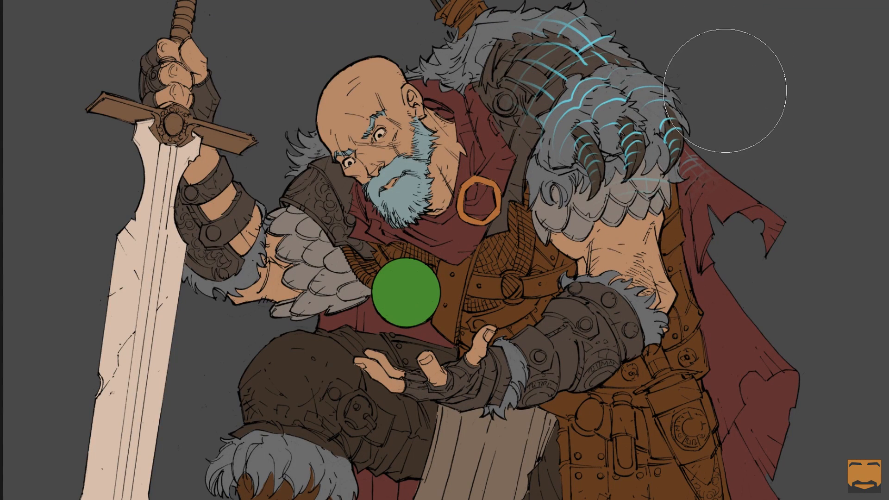
{"action": "key", "text": "bracketleft"}
{"action": "key", "text": "bracketleft"}
{"action": "key", "text": "bracketleft"}
{"action": "key", "text": "bracketleft"}
{"action": "key", "text": "bracketleft"}
{"action": "key", "text": "bracketleft"}
{"action": "mouse_move", "coordinate": [690, 158]}
{"action": "left_mouse_down"}
{"action": "mouse_move", "coordinate": [704, 149]}
{"action": "mouse_move", "coordinate": [724, 206]}
{"action": "left_mouse_up"}
{"action": "mouse_move", "coordinate": [718, 175]}
{"action": "left_mouse_down"}
{"action": "mouse_move", "coordinate": [732, 210]}
{"action": "mouse_move", "coordinate": [732, 178]}
{"action": "mouse_move", "coordinate": [711, 159]}
{"action": "mouse_move", "coordinate": [721, 189]}
{"action": "mouse_move", "coordinate": [707, 209]}
{"action": "mouse_move", "coordinate": [734, 173]}
{"action": "mouse_move", "coordinate": [738, 183]}
{"action": "mouse_move", "coordinate": [721, 174]}
{"action": "mouse_move", "coordinate": [744, 190]}
{"action": "mouse_move", "coordinate": [692, 233]}
{"action": "mouse_move", "coordinate": [748, 262]}
{"action": "mouse_move", "coordinate": [727, 314]}
{"action": "mouse_move", "coordinate": [730, 292]}
{"action": "mouse_move", "coordinate": [778, 350]}
{"action": "left_mouse_up"}
{"action": "left_click_drag", "start_coordinate": [645, 236], "coordinate": [616, 252]}
{"action": "mouse_move", "coordinate": [617, 219]}
{"action": "left_mouse_down"}
{"action": "mouse_move", "coordinate": [611, 269]}
{"action": "mouse_move", "coordinate": [649, 213]}
{"action": "mouse_move", "coordinate": [658, 287]}
{"action": "mouse_move", "coordinate": [633, 241]}
{"action": "mouse_move", "coordinate": [641, 235]}
{"action": "left_mouse_up"}
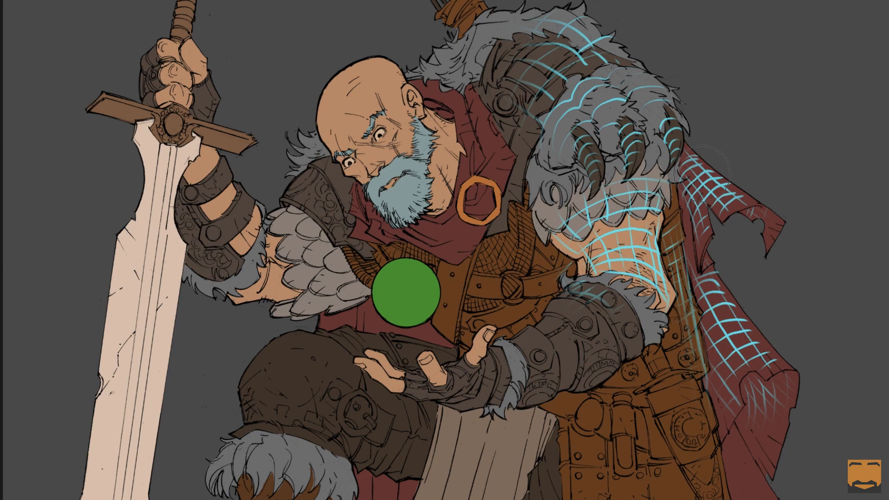
- Clear the cyan cross-contour sketch from the shoulder, arm and cape
{"action": "key", "text": "Delete"}
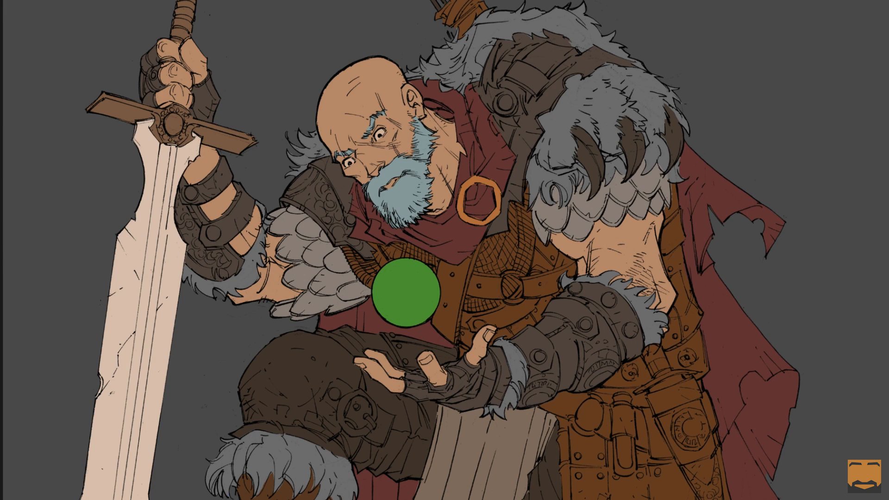
{"action": "mouse_move", "coordinate": [683, 185]}
{"action": "left_mouse_down"}
{"action": "mouse_move", "coordinate": [685, 195]}
{"action": "mouse_move", "coordinate": [650, 201]}
{"action": "left_mouse_up"}
{"action": "left_click_drag", "start_coordinate": [614, 228], "coordinate": [625, 235]}
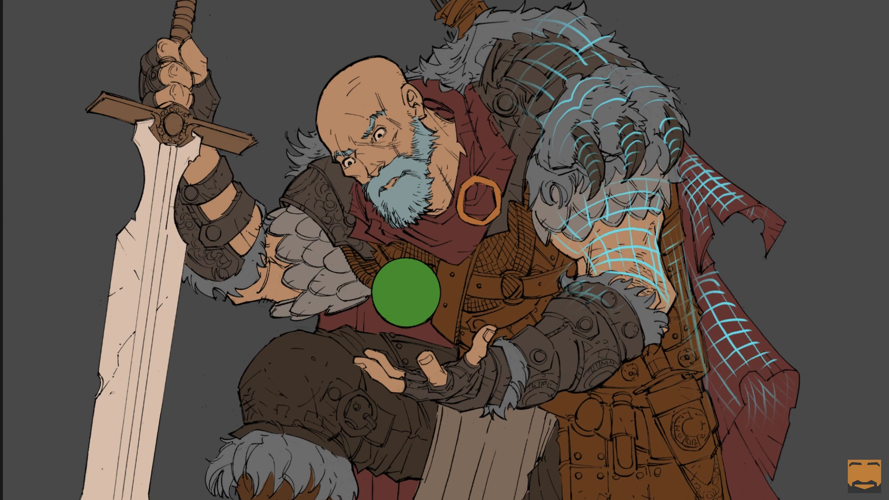
{"action": "key", "text": "Delete"}
- Sketch the bare upper arm's muscle masses and the bracer's cylindrical form with cyan outlines
{"action": "left_click_drag", "start_coordinate": [650, 230], "coordinate": [675, 234]}
{"action": "left_click_drag", "start_coordinate": [676, 234], "coordinate": [650, 194]}
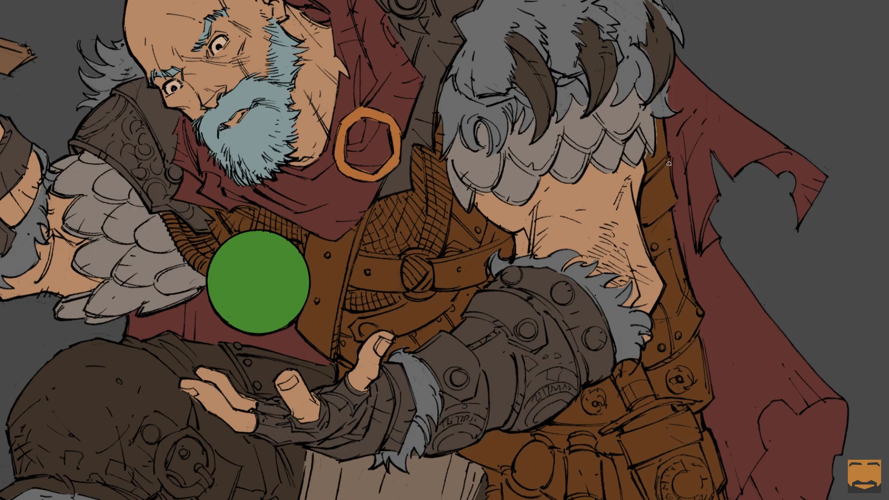
{"action": "left_click_drag", "start_coordinate": [645, 195], "coordinate": [594, 173]}
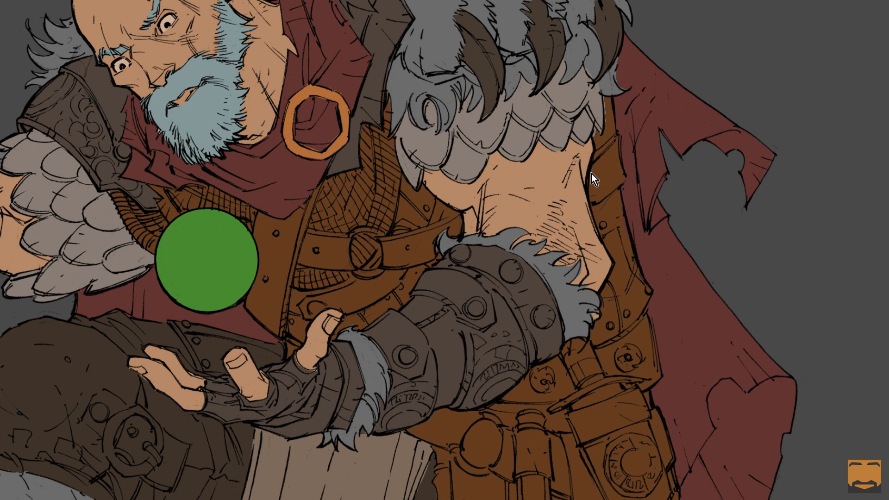
{"action": "mouse_move", "coordinate": [576, 84]}
{"action": "left_mouse_down"}
{"action": "mouse_move", "coordinate": [594, 128]}
{"action": "mouse_move", "coordinate": [581, 189]}
{"action": "left_mouse_up"}
{"action": "key", "text": "ctrl+z"}
{"action": "mouse_move", "coordinate": [589, 121]}
{"action": "left_mouse_down"}
{"action": "mouse_move", "coordinate": [587, 180]}
{"action": "mouse_move", "coordinate": [574, 156]}
{"action": "mouse_move", "coordinate": [560, 230]}
{"action": "left_mouse_up"}
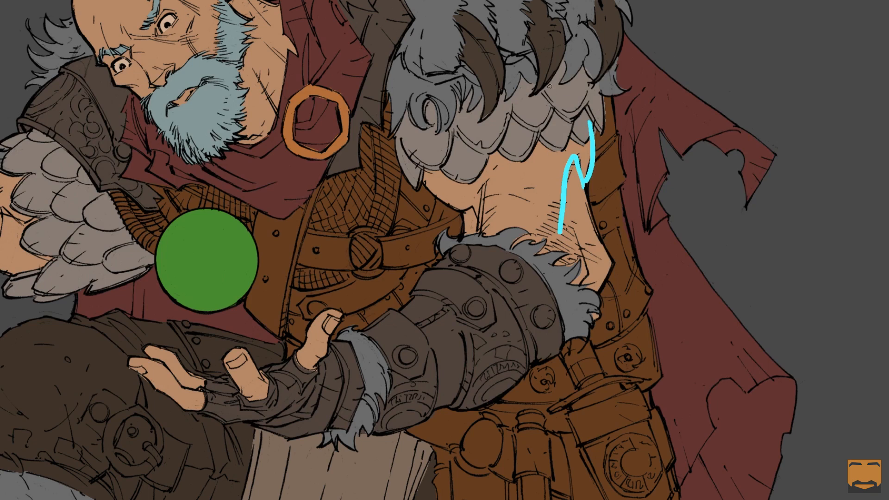
{"action": "mouse_move", "coordinate": [554, 82]}
{"action": "left_mouse_down"}
{"action": "mouse_move", "coordinate": [543, 195]}
{"action": "mouse_move", "coordinate": [551, 254]}
{"action": "left_mouse_up"}
{"action": "mouse_move", "coordinate": [473, 88]}
{"action": "left_mouse_down"}
{"action": "mouse_move", "coordinate": [476, 200]}
{"action": "mouse_move", "coordinate": [452, 79]}
{"action": "left_mouse_up"}
{"action": "mouse_move", "coordinate": [495, 196]}
{"action": "left_mouse_down"}
{"action": "mouse_move", "coordinate": [542, 185]}
{"action": "mouse_move", "coordinate": [529, 148]}
{"action": "left_mouse_up"}
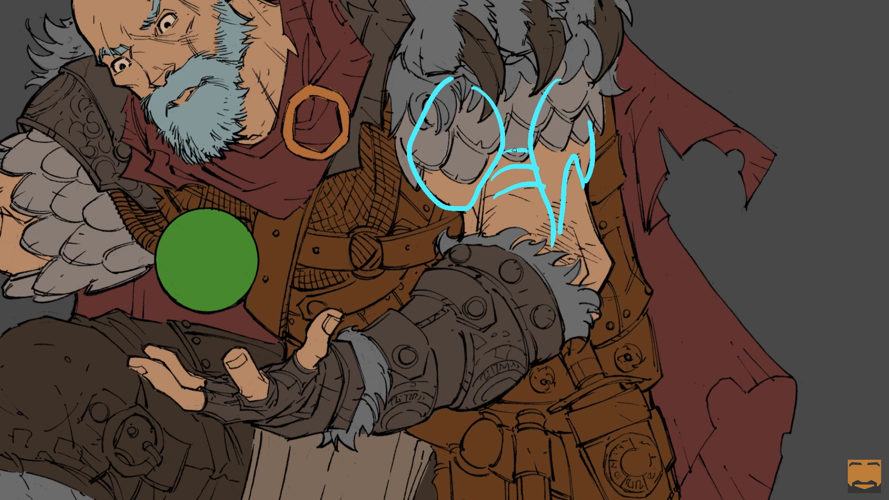
{"action": "mouse_move", "coordinate": [478, 242]}
{"action": "left_mouse_down"}
{"action": "mouse_move", "coordinate": [558, 226]}
{"action": "mouse_move", "coordinate": [451, 353]}
{"action": "mouse_move", "coordinate": [437, 280]}
{"action": "mouse_move", "coordinate": [456, 260]}
{"action": "left_mouse_up"}
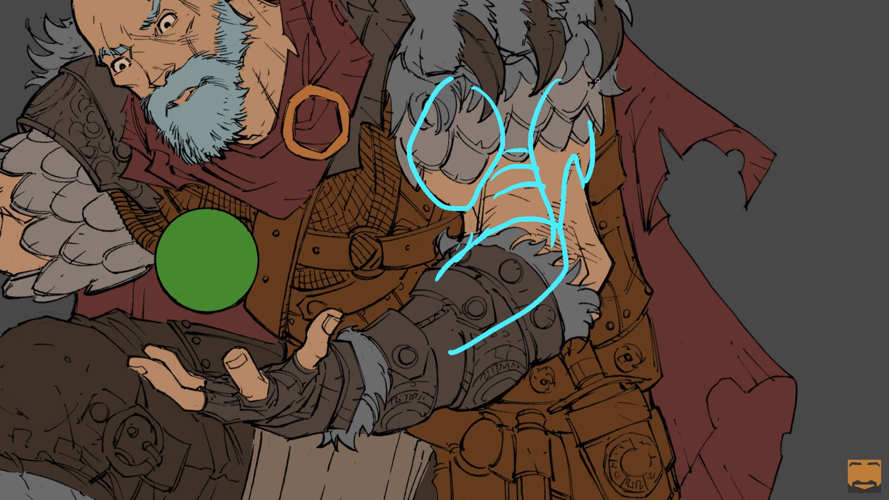
- Undo all the cyan form outlines on the upper arm and bracer
{"action": "key", "text": "ctrl+z"}
{"action": "key", "text": "ctrl+z"}
{"action": "key", "text": "ctrl+z"}
{"action": "key", "text": "ctrl+z"}
{"action": "key", "text": "ctrl+z"}
{"action": "key", "text": "ctrl+z"}
{"action": "key", "text": "ctrl+z"}
{"action": "key", "text": "ctrl+z"}
{"action": "key", "text": "ctrl+z"}
{"action": "key", "text": "ctrl+z"}
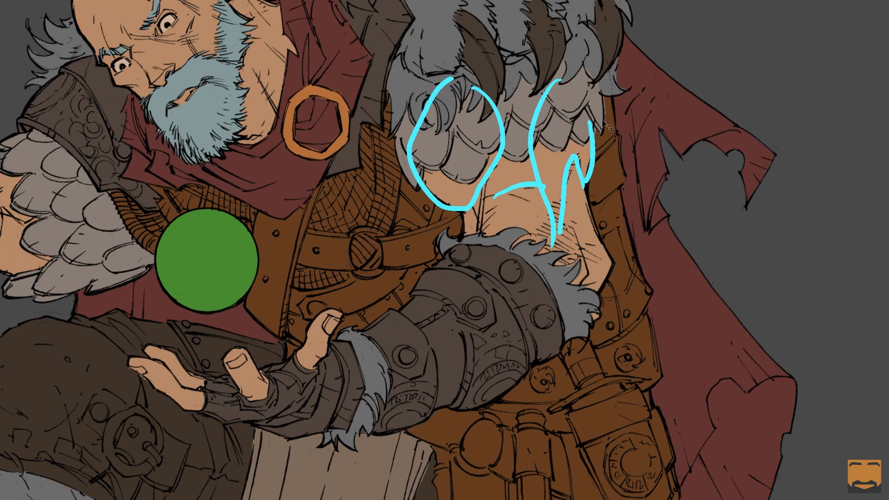
{"action": "key", "text": "ctrl+z"}
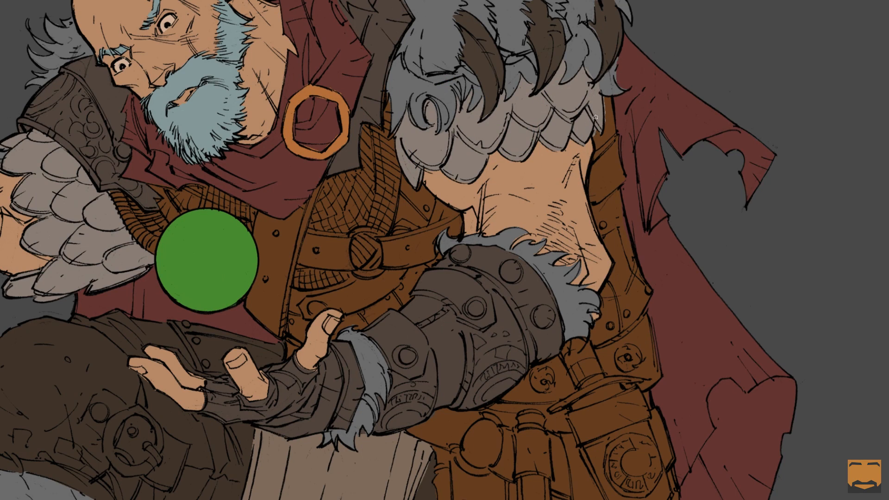
- Sketch cyan cross-contour lines wrapping around the bare upper arm, from below the scales down to the fur cuff
{"action": "right_click", "coordinate": [530, 181], "text": "alt"}
{"action": "key", "text": "ctrl+z"}
{"action": "left_click_drag", "start_coordinate": [451, 178], "coordinate": [503, 154]}
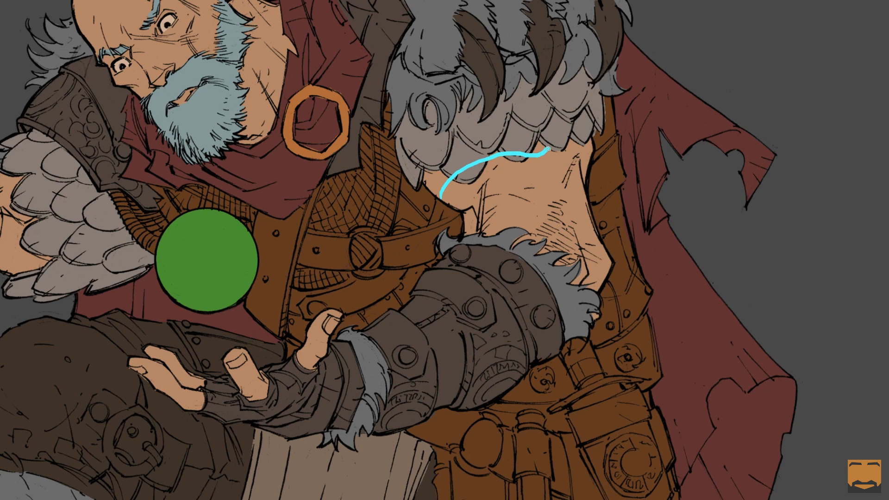
{"action": "left_click_drag", "start_coordinate": [565, 142], "coordinate": [591, 148]}
{"action": "mouse_move", "coordinate": [450, 205]}
{"action": "left_mouse_down"}
{"action": "mouse_move", "coordinate": [500, 174]}
{"action": "mouse_move", "coordinate": [568, 166]}
{"action": "mouse_move", "coordinate": [591, 182]}
{"action": "left_mouse_up"}
{"action": "mouse_move", "coordinate": [459, 217]}
{"action": "left_mouse_down"}
{"action": "mouse_move", "coordinate": [506, 197]}
{"action": "mouse_move", "coordinate": [584, 194]}
{"action": "left_mouse_up"}
{"action": "mouse_move", "coordinate": [477, 235]}
{"action": "left_mouse_down"}
{"action": "mouse_move", "coordinate": [575, 223]}
{"action": "mouse_move", "coordinate": [593, 212]}
{"action": "left_mouse_up"}
{"action": "left_click_drag", "start_coordinate": [535, 242], "coordinate": [608, 239]}
{"action": "mouse_move", "coordinate": [551, 253]}
{"action": "left_mouse_down"}
{"action": "mouse_move", "coordinate": [586, 272]}
{"action": "mouse_move", "coordinate": [621, 255]}
{"action": "left_mouse_up"}
- Complete the contour grid with cyan lengthwise lines following the upper arm from the scales to the cuff
{"action": "mouse_move", "coordinate": [584, 143]}
{"action": "left_mouse_down"}
{"action": "mouse_move", "coordinate": [582, 204]}
{"action": "mouse_move", "coordinate": [606, 259]}
{"action": "left_mouse_up"}
{"action": "mouse_move", "coordinate": [566, 145]}
{"action": "left_mouse_down"}
{"action": "mouse_move", "coordinate": [561, 189]}
{"action": "mouse_move", "coordinate": [575, 252]}
{"action": "mouse_move", "coordinate": [549, 172]}
{"action": "mouse_move", "coordinate": [559, 255]}
{"action": "left_mouse_up"}
{"action": "left_click_drag", "start_coordinate": [531, 155], "coordinate": [552, 232]}
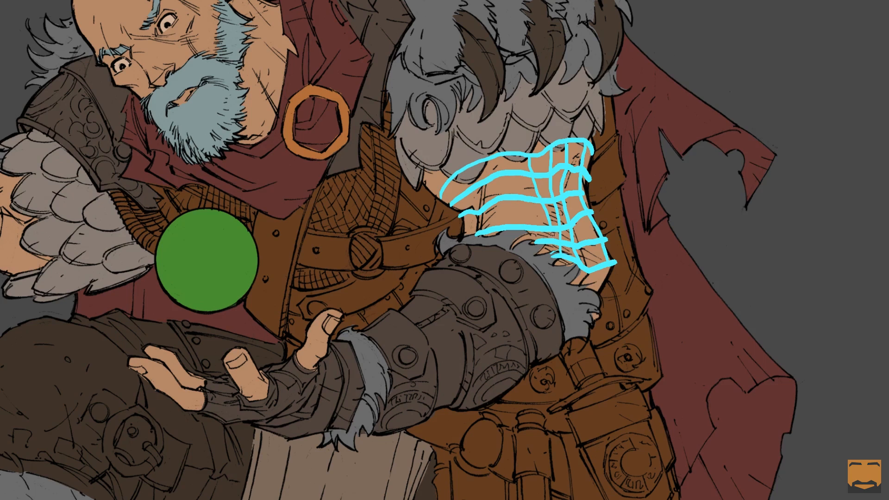
{"action": "left_click_drag", "start_coordinate": [516, 157], "coordinate": [537, 241]}
{"action": "left_click_drag", "start_coordinate": [498, 165], "coordinate": [513, 238]}
{"action": "mouse_move", "coordinate": [479, 159]}
{"action": "left_mouse_down"}
{"action": "mouse_move", "coordinate": [484, 207]}
{"action": "mouse_move", "coordinate": [497, 236]}
{"action": "left_mouse_up"}
{"action": "left_click_drag", "start_coordinate": [462, 173], "coordinate": [486, 233]}
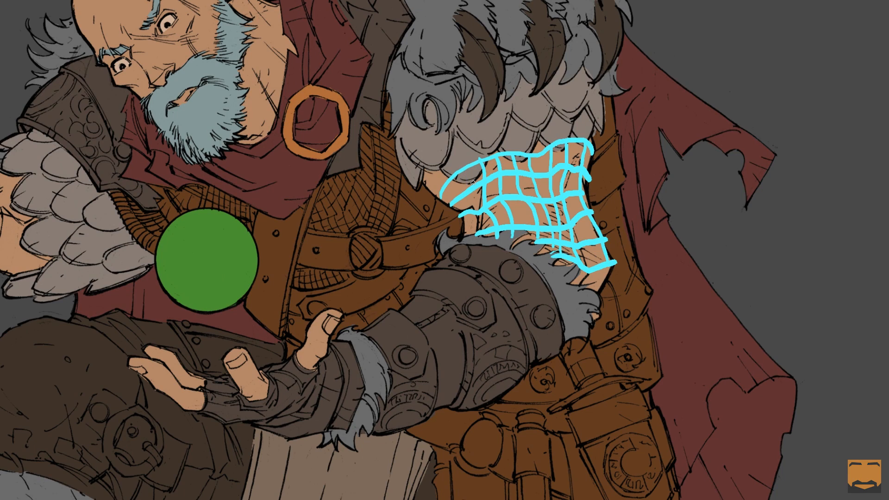
{"action": "mouse_move", "coordinate": [467, 174]}
{"action": "left_mouse_down"}
{"action": "mouse_move", "coordinate": [485, 230]}
{"action": "mouse_move", "coordinate": [473, 244]}
{"action": "left_mouse_up"}
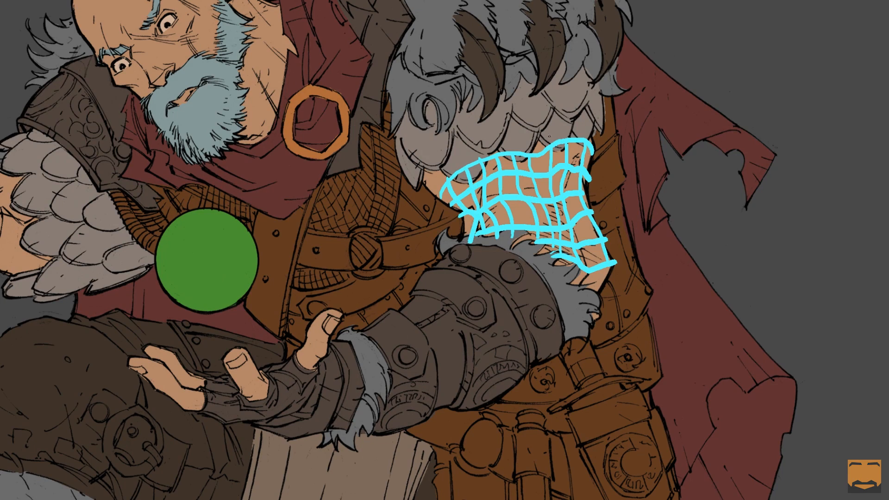
- Undo a trial white trace along the grid and move the cyan grid off the arm onto the background above the cape
{"action": "mouse_move", "coordinate": [458, 200]}
{"action": "left_mouse_down"}
{"action": "mouse_move", "coordinate": [494, 177]}
{"action": "mouse_move", "coordinate": [548, 174]}
{"action": "left_mouse_up"}
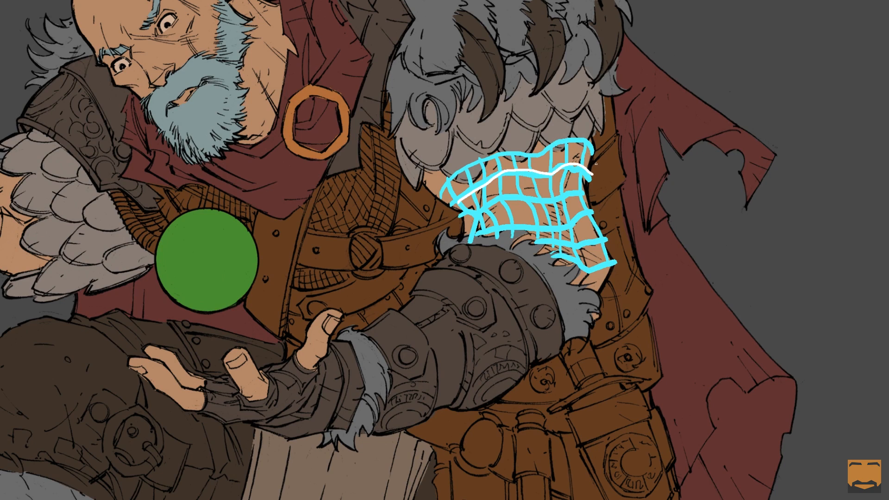
{"action": "key", "text": "ctrl+z"}
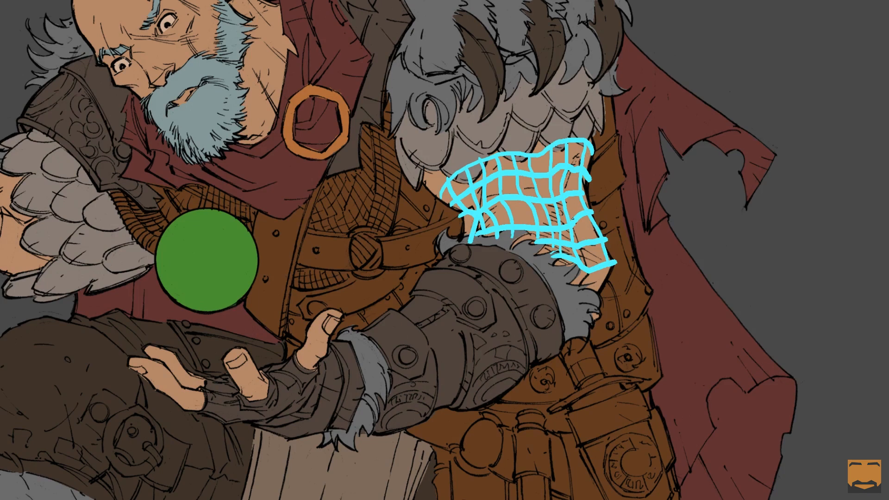
{"action": "left_click_drag", "start_coordinate": [587, 243], "coordinate": [805, 84]}
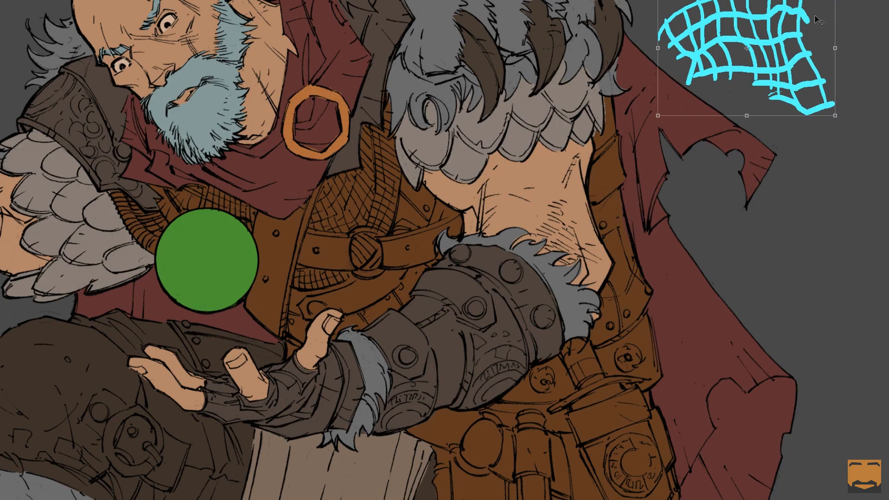
{"action": "key", "text": "b"}
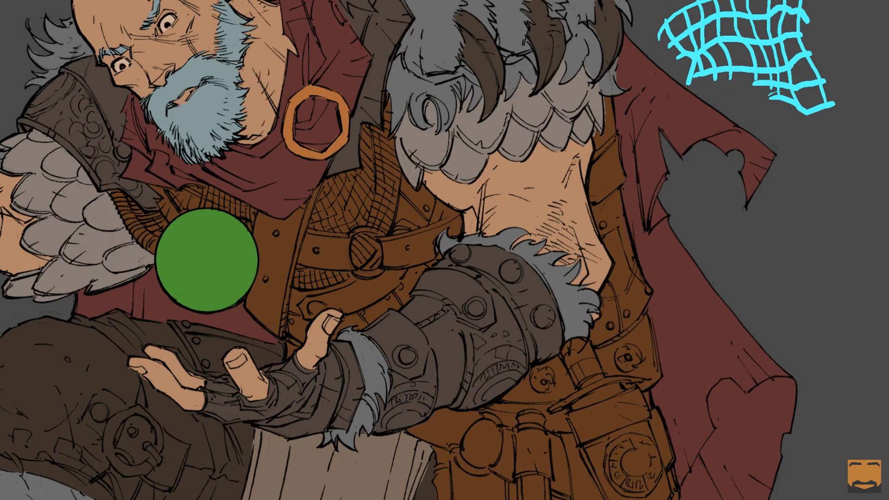
- Place a light-bulb image on the background beyond the contour grid as the light-source marker
{"action": "left_click_drag", "start_coordinate": [628, 147], "coordinate": [586, 193]}
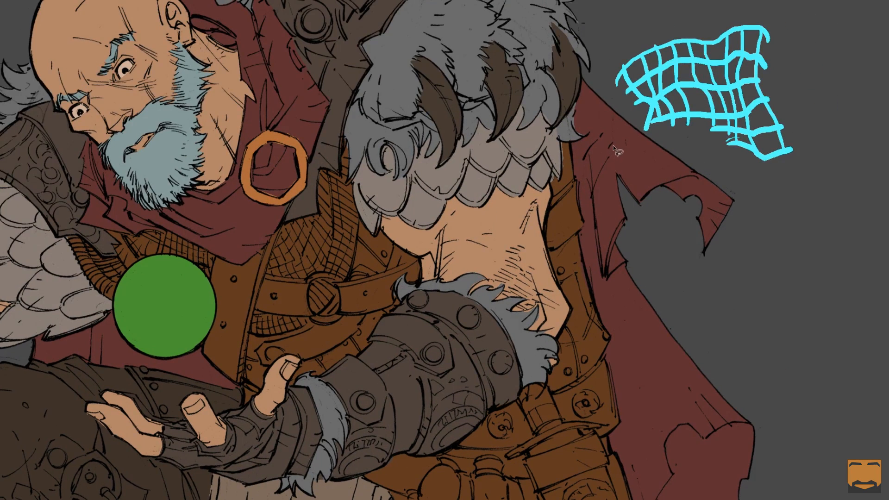
{"action": "left_click_drag", "start_coordinate": [614, 149], "coordinate": [582, 132]}
{"action": "mouse_move", "coordinate": [887, 123]}
{"action": "left_mouse_down"}
{"action": "mouse_move", "coordinate": [854, 123]}
{"action": "mouse_move", "coordinate": [884, 110]}
{"action": "left_mouse_up"}
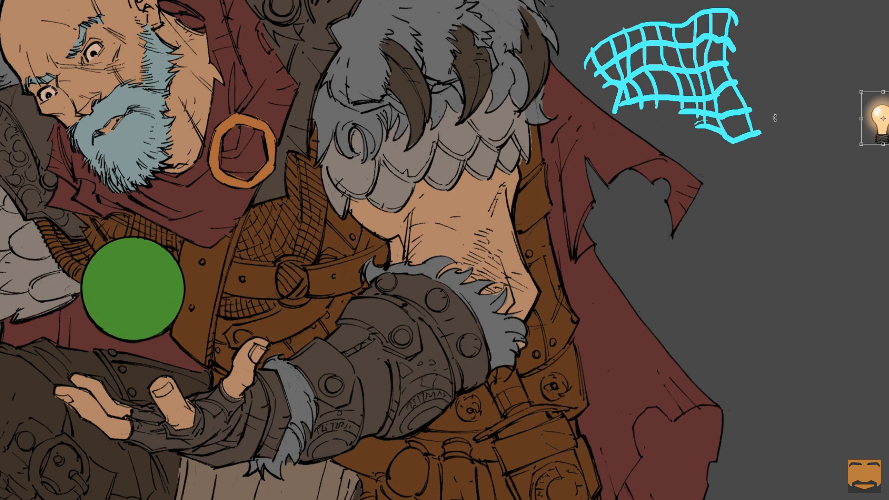
{"action": "key", "text": "b"}
- Try airbrushing soft light inside a lassoed area covering the bare upper arm and lower scales, and undo it
{"action": "left_click", "coordinate": [562, 132]}
{"action": "mouse_move", "coordinate": [427, 161]}
{"action": "left_mouse_down"}
{"action": "mouse_move", "coordinate": [417, 180]}
{"action": "mouse_move", "coordinate": [449, 232]}
{"action": "mouse_move", "coordinate": [449, 264]}
{"action": "mouse_move", "coordinate": [477, 320]}
{"action": "mouse_move", "coordinate": [559, 305]}
{"action": "mouse_move", "coordinate": [523, 128]}
{"action": "mouse_move", "coordinate": [424, 160]}
{"action": "left_mouse_up"}
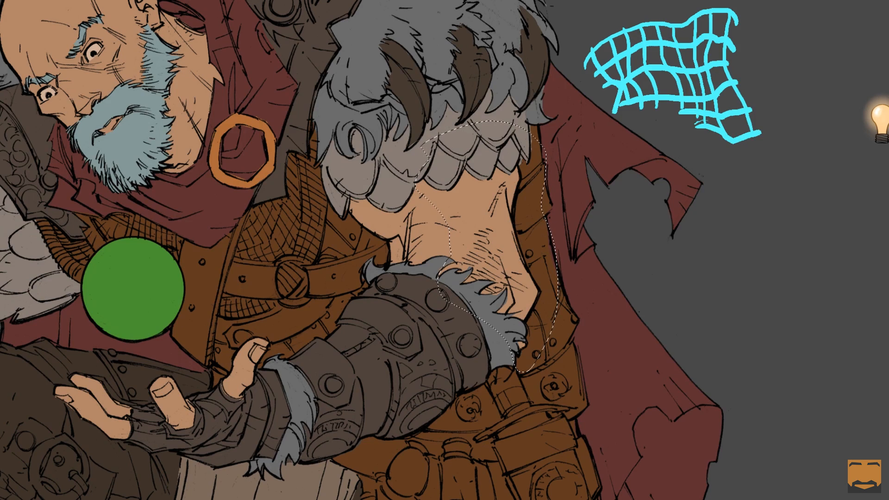
{"action": "mouse_move", "coordinate": [596, 168]}
{"action": "left_mouse_down"}
{"action": "mouse_move", "coordinate": [532, 40]}
{"action": "mouse_move", "coordinate": [643, 76]}
{"action": "left_mouse_up"}
{"action": "key", "text": "ctrl+z"}
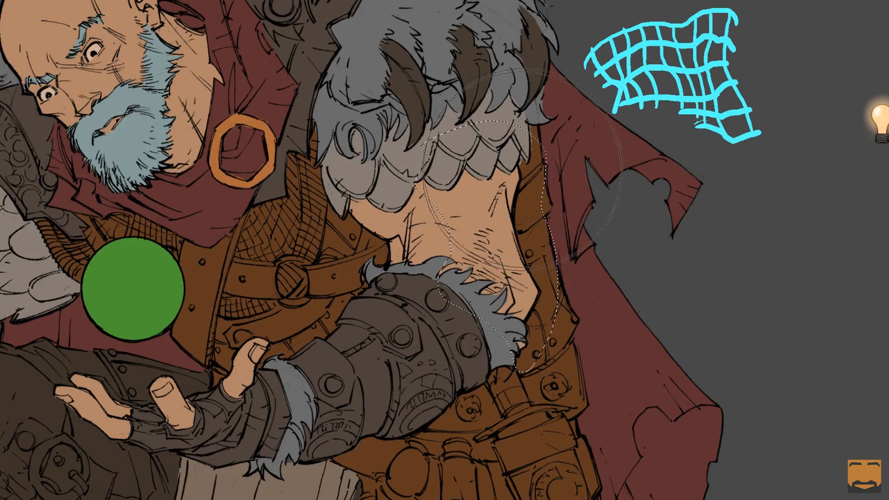
{"action": "left_click_drag", "start_coordinate": [537, 144], "coordinate": [566, 292]}
{"action": "mouse_move", "coordinate": [570, 218]}
{"action": "left_mouse_down"}
{"action": "mouse_move", "coordinate": [546, 238]}
{"action": "mouse_move", "coordinate": [536, 201]}
{"action": "left_mouse_up"}
{"action": "left_click_drag", "start_coordinate": [553, 169], "coordinate": [578, 282]}
{"action": "key", "text": "l"}
{"action": "key", "text": "ctrl+d"}
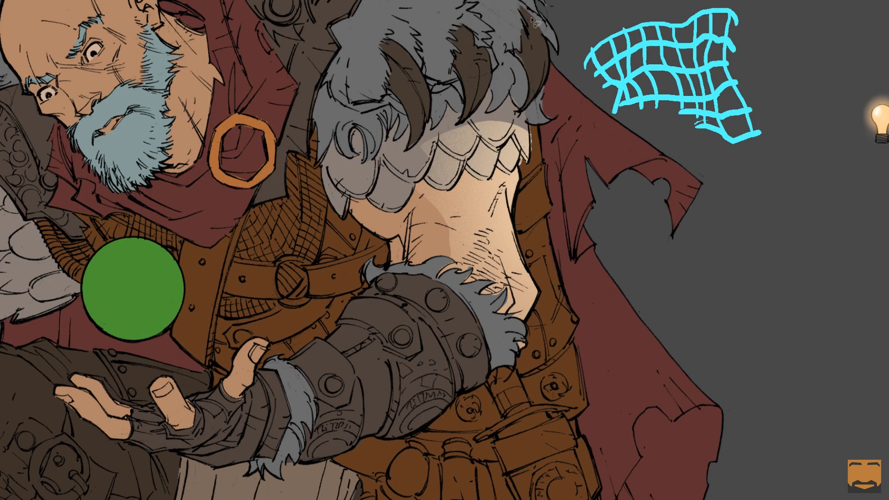
{"action": "key", "text": "v"}
{"action": "key", "text": "ctrl+z"}
{"action": "key", "text": "b"}
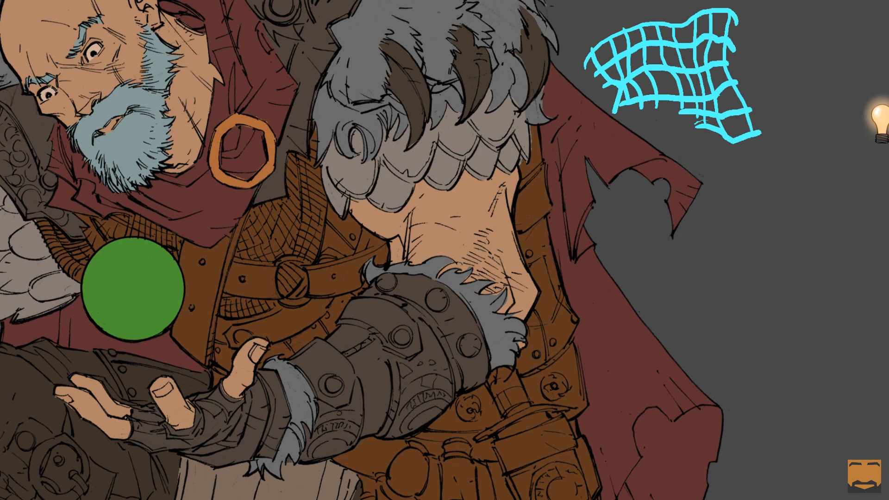
- Brush a soft light highlight over the lower scales and the bare upper arm on the side facing the bulb
{"action": "mouse_move", "coordinate": [445, 208]}
{"action": "left_mouse_down"}
{"action": "mouse_move", "coordinate": [503, 175]}
{"action": "mouse_move", "coordinate": [459, 223]}
{"action": "mouse_move", "coordinate": [468, 268]}
{"action": "mouse_move", "coordinate": [519, 301]}
{"action": "mouse_move", "coordinate": [452, 165]}
{"action": "left_mouse_up"}
{"action": "key", "text": "ctrl+z"}
{"action": "mouse_move", "coordinate": [459, 176]}
{"action": "left_mouse_down"}
{"action": "mouse_move", "coordinate": [440, 194]}
{"action": "mouse_move", "coordinate": [463, 240]}
{"action": "mouse_move", "coordinate": [496, 189]}
{"action": "mouse_move", "coordinate": [519, 282]}
{"action": "mouse_move", "coordinate": [533, 296]}
{"action": "left_mouse_up"}
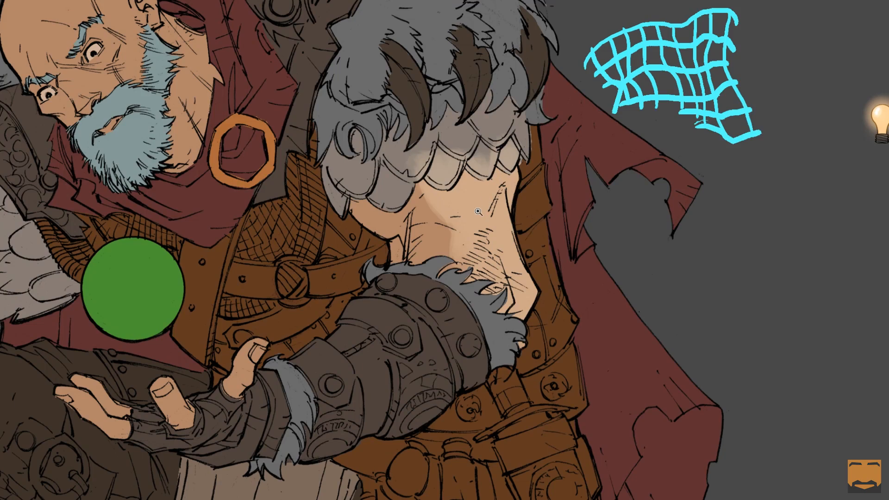
- Move the cyan contour grid down beside the bare upper arm, over the edge of the cape
{"action": "left_click", "coordinate": [483, 203]}
{"action": "left_click_drag", "start_coordinate": [502, 188], "coordinate": [541, 190]}
{"action": "left_click_drag", "start_coordinate": [572, 138], "coordinate": [431, 245]}
{"action": "left_click_drag", "start_coordinate": [594, 152], "coordinate": [667, 48]}
{"action": "key", "text": "ctrl+t"}
{"action": "mouse_move", "coordinate": [841, 2]}
{"action": "left_mouse_down"}
{"action": "mouse_move", "coordinate": [741, 266]}
{"action": "mouse_move", "coordinate": [753, 269]}
{"action": "left_mouse_up"}
{"action": "key", "text": "Return"}
- Brush a sampled darker skin tone into the dip below the scales near the upper arm's outer edge
{"action": "left_click_drag", "start_coordinate": [458, 159], "coordinate": [451, 236]}
{"action": "mouse_move", "coordinate": [488, 202]}
{"action": "left_mouse_down"}
{"action": "mouse_move", "coordinate": [511, 188]}
{"action": "mouse_move", "coordinate": [506, 144]}
{"action": "left_mouse_up"}
{"action": "mouse_move", "coordinate": [506, 141]}
{"action": "left_mouse_down"}
{"action": "mouse_move", "coordinate": [486, 193]}
{"action": "mouse_move", "coordinate": [498, 247]}
{"action": "mouse_move", "coordinate": [521, 183]}
{"action": "mouse_move", "coordinate": [510, 141]}
{"action": "left_mouse_up"}
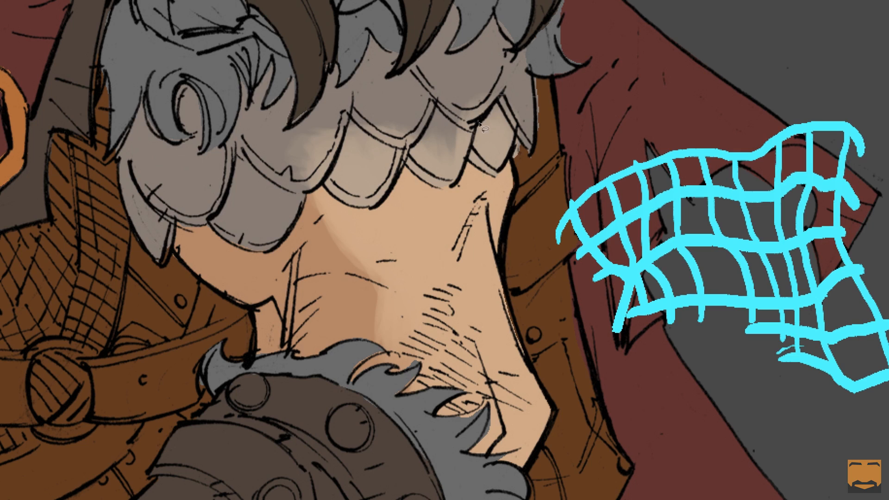
{"action": "mouse_move", "coordinate": [443, 174]}
{"action": "left_mouse_down"}
{"action": "mouse_move", "coordinate": [480, 201]}
{"action": "mouse_move", "coordinate": [437, 232]}
{"action": "mouse_move", "coordinate": [436, 163]}
{"action": "mouse_move", "coordinate": [442, 170]}
{"action": "left_mouse_up"}
{"action": "mouse_move", "coordinate": [779, 139]}
{"action": "left_mouse_down"}
{"action": "mouse_move", "coordinate": [805, 184]}
{"action": "mouse_move", "coordinate": [793, 120]}
{"action": "mouse_move", "coordinate": [798, 228]}
{"action": "mouse_move", "coordinate": [781, 137]}
{"action": "left_mouse_up"}
{"action": "mouse_move", "coordinate": [510, 165]}
{"action": "left_mouse_down"}
{"action": "mouse_move", "coordinate": [437, 171]}
{"action": "mouse_move", "coordinate": [472, 149]}
{"action": "mouse_move", "coordinate": [446, 167]}
{"action": "mouse_move", "coordinate": [423, 203]}
{"action": "left_mouse_up"}
{"action": "key", "text": "i"}
{"action": "left_click", "coordinate": [327, 248]}
{"action": "key", "text": "ctrl+d"}
{"action": "mouse_move", "coordinate": [459, 177]}
{"action": "left_mouse_down"}
{"action": "mouse_move", "coordinate": [441, 191]}
{"action": "mouse_move", "coordinate": [427, 185]}
{"action": "left_mouse_up"}
{"action": "left_click", "coordinate": [312, 244], "text": "alt"}
{"action": "mouse_move", "coordinate": [461, 179]}
{"action": "left_mouse_down"}
{"action": "mouse_move", "coordinate": [456, 218]}
{"action": "mouse_move", "coordinate": [459, 176]}
{"action": "left_mouse_up"}
{"action": "key", "text": "ctrl+z"}
{"action": "mouse_move", "coordinate": [447, 173]}
{"action": "left_mouse_down"}
{"action": "mouse_move", "coordinate": [451, 210]}
{"action": "mouse_move", "coordinate": [432, 173]}
{"action": "mouse_move", "coordinate": [453, 224]}
{"action": "left_mouse_up"}
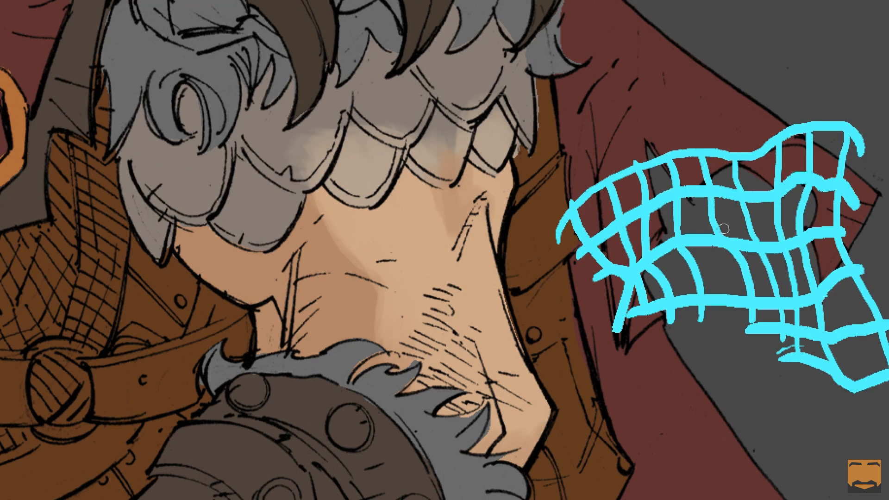
- Blend the shadow in the middle of the upper arm with sampled skin tones and brush light over the inner lower scales
{"action": "left_click_drag", "start_coordinate": [375, 232], "coordinate": [396, 232]}
{"action": "mouse_move", "coordinate": [320, 215]}
{"action": "left_mouse_down"}
{"action": "mouse_move", "coordinate": [372, 264]}
{"action": "mouse_move", "coordinate": [368, 207]}
{"action": "mouse_move", "coordinate": [385, 246]}
{"action": "mouse_move", "coordinate": [378, 256]}
{"action": "left_mouse_up"}
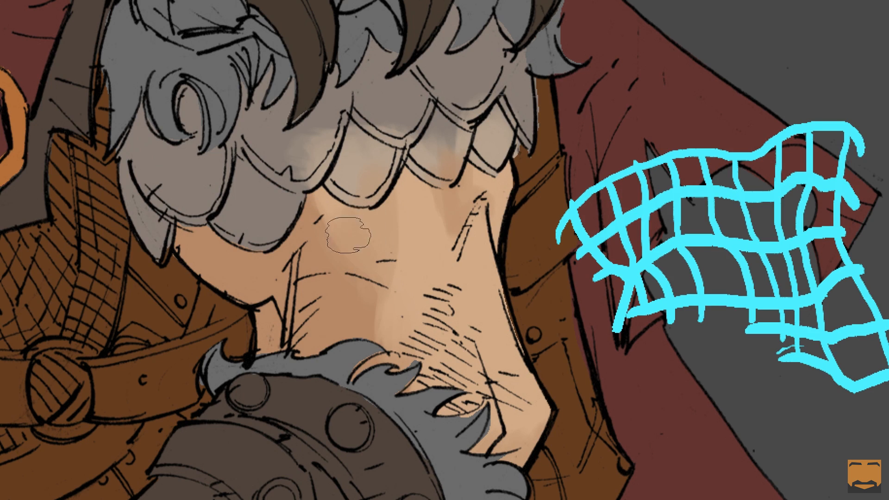
{"action": "left_click", "coordinate": [318, 260], "text": "alt"}
{"action": "left_click", "coordinate": [410, 299], "text": "alt"}
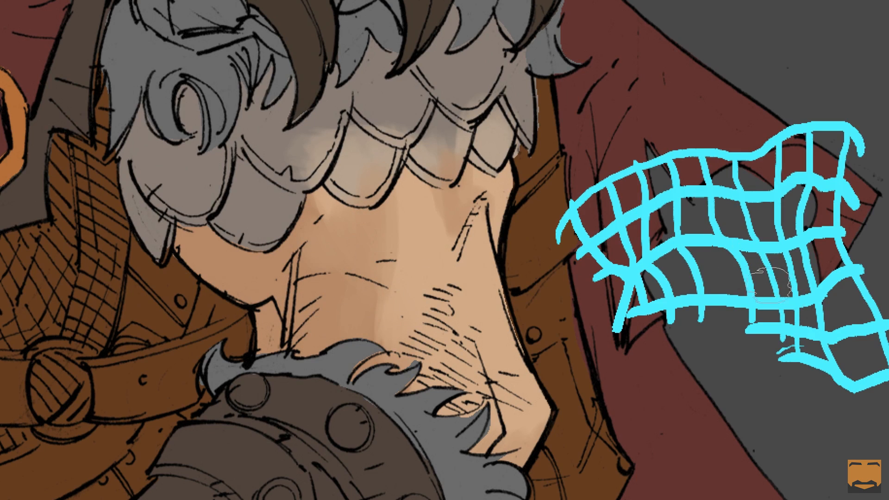
{"action": "mouse_move", "coordinate": [348, 295]}
{"action": "left_mouse_down"}
{"action": "mouse_move", "coordinate": [366, 334]}
{"action": "mouse_move", "coordinate": [341, 337]}
{"action": "mouse_move", "coordinate": [337, 355]}
{"action": "left_mouse_up"}
{"action": "left_click", "coordinate": [391, 308], "text": "alt"}
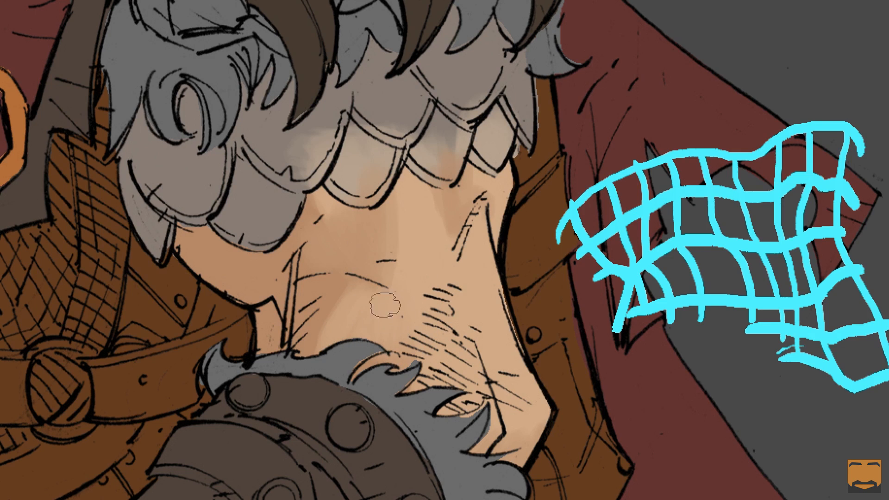
{"action": "left_click_drag", "start_coordinate": [258, 249], "coordinate": [269, 271]}
{"action": "mouse_move", "coordinate": [304, 219]}
{"action": "left_mouse_down"}
{"action": "mouse_move", "coordinate": [254, 241]}
{"action": "mouse_move", "coordinate": [275, 251]}
{"action": "mouse_move", "coordinate": [313, 200]}
{"action": "mouse_move", "coordinate": [264, 244]}
{"action": "mouse_move", "coordinate": [295, 204]}
{"action": "left_mouse_up"}
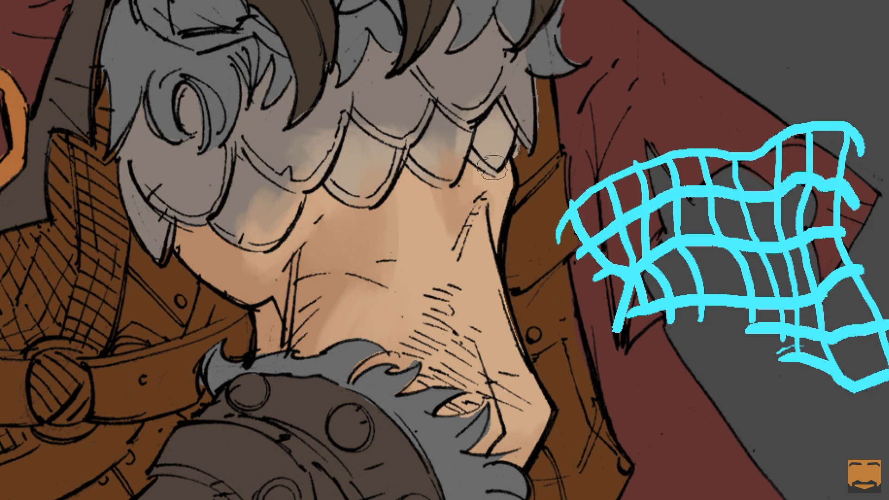
- Try red hatching on the raised and sunken parts of a red contour line across the lower scales, and undo the hatching
{"action": "left_click", "coordinate": [517, 215], "text": "ctrl+alt"}
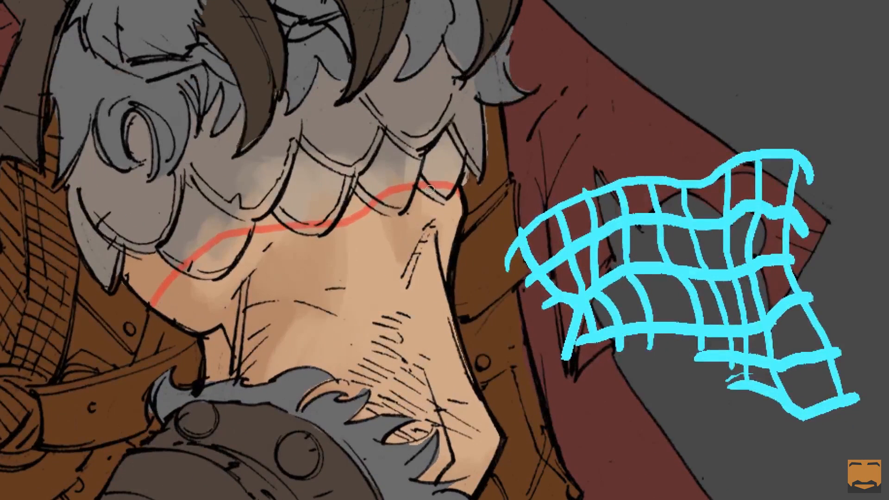
{"action": "left_click_drag", "start_coordinate": [429, 197], "coordinate": [457, 197]}
{"action": "mouse_move", "coordinate": [341, 215]}
{"action": "left_mouse_down"}
{"action": "mouse_move", "coordinate": [345, 227]}
{"action": "mouse_move", "coordinate": [371, 209]}
{"action": "left_mouse_up"}
{"action": "mouse_move", "coordinate": [191, 225]}
{"action": "left_mouse_down"}
{"action": "mouse_move", "coordinate": [209, 255]}
{"action": "mouse_move", "coordinate": [220, 233]}
{"action": "mouse_move", "coordinate": [262, 237]}
{"action": "left_mouse_up"}
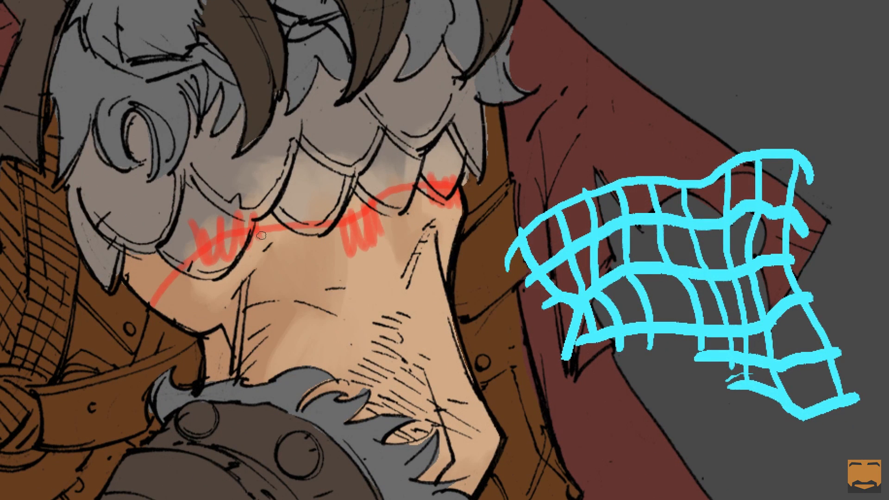
{"action": "mouse_move", "coordinate": [283, 203]}
{"action": "left_mouse_down"}
{"action": "mouse_move", "coordinate": [288, 237]}
{"action": "mouse_move", "coordinate": [300, 219]}
{"action": "mouse_move", "coordinate": [323, 256]}
{"action": "left_mouse_up"}
{"action": "key", "text": "ctrl+z"}
{"action": "key", "text": "ctrl+z"}
{"action": "key", "text": "ctrl+z"}
{"action": "key", "text": "ctrl+z"}
{"action": "key", "text": "ctrl+z"}
{"action": "key", "text": "ctrl+shift+z"}
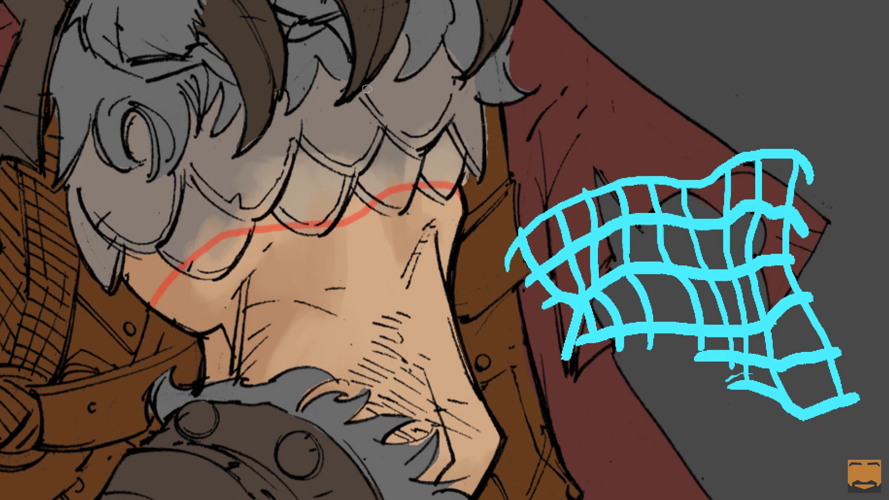
- Try red contour lines across the bare upper arm below the first one, and undo them along with the arm shading
{"action": "mouse_move", "coordinate": [196, 332]}
{"action": "left_mouse_down"}
{"action": "mouse_move", "coordinate": [310, 291]}
{"action": "mouse_move", "coordinate": [389, 283]}
{"action": "mouse_move", "coordinate": [455, 255]}
{"action": "left_mouse_up"}
{"action": "left_click_drag", "start_coordinate": [244, 374], "coordinate": [457, 347]}
{"action": "mouse_move", "coordinate": [427, 270]}
{"action": "left_mouse_down"}
{"action": "mouse_move", "coordinate": [346, 294]}
{"action": "mouse_move", "coordinate": [446, 253]}
{"action": "mouse_move", "coordinate": [320, 291]}
{"action": "left_mouse_up"}
{"action": "left_click_drag", "start_coordinate": [453, 250], "coordinate": [348, 294]}
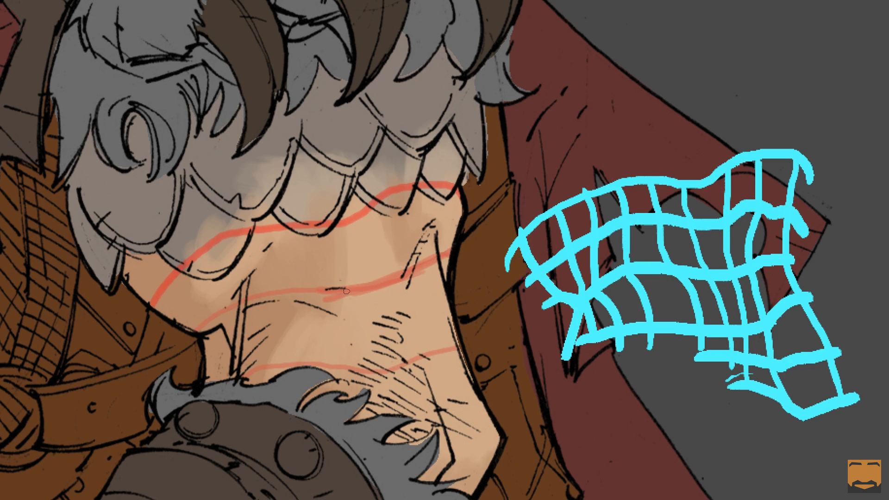
{"action": "mouse_move", "coordinate": [390, 207]}
{"action": "left_mouse_down"}
{"action": "mouse_move", "coordinate": [395, 229]}
{"action": "mouse_move", "coordinate": [426, 233]}
{"action": "mouse_move", "coordinate": [414, 185]}
{"action": "mouse_move", "coordinate": [395, 253]}
{"action": "left_mouse_up"}
{"action": "key", "text": "ctrl+z"}
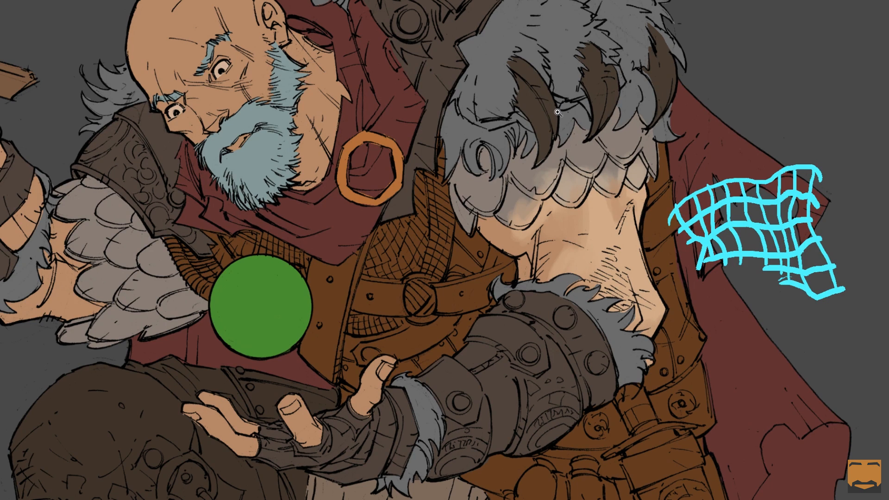
{"action": "key", "text": "ctrl+z"}
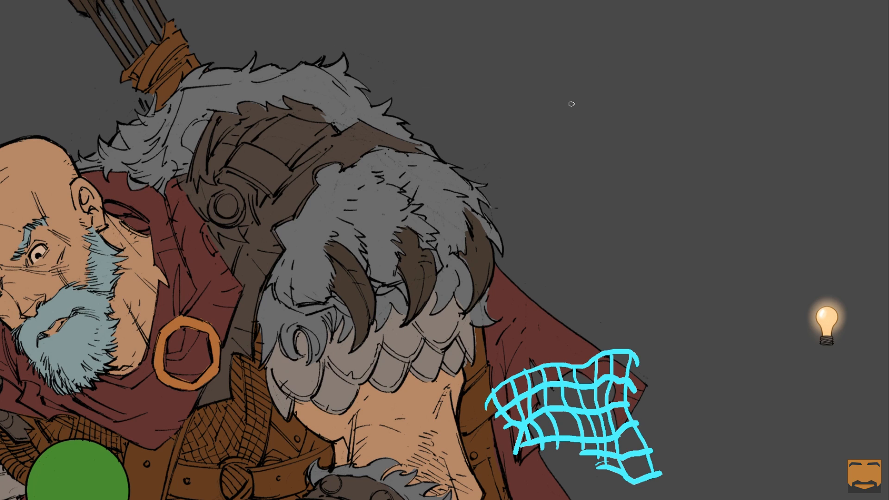
- Draw a series of curved white contour lines across the shoulder, from the scales up over the fur to the collar
{"action": "mouse_move", "coordinate": [476, 326]}
{"action": "left_mouse_down"}
{"action": "mouse_move", "coordinate": [394, 330]}
{"action": "mouse_move", "coordinate": [306, 386]}
{"action": "left_mouse_up"}
{"action": "left_click_drag", "start_coordinate": [482, 281], "coordinate": [310, 340]}
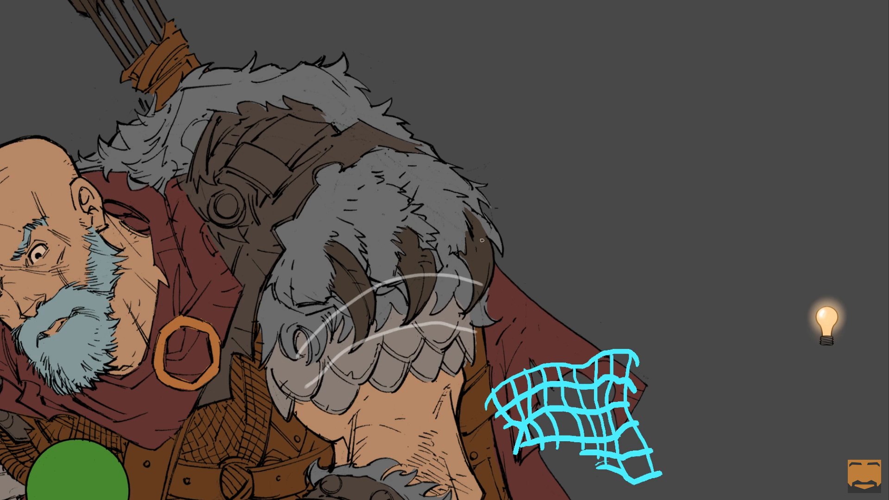
{"action": "left_click_drag", "start_coordinate": [487, 243], "coordinate": [282, 321]}
{"action": "mouse_move", "coordinate": [484, 204]}
{"action": "left_mouse_down"}
{"action": "mouse_move", "coordinate": [396, 179]}
{"action": "mouse_move", "coordinate": [262, 315]}
{"action": "left_mouse_up"}
{"action": "left_click_drag", "start_coordinate": [396, 150], "coordinate": [278, 258]}
{"action": "mouse_move", "coordinate": [398, 125]}
{"action": "left_mouse_down"}
{"action": "mouse_move", "coordinate": [296, 168]}
{"action": "mouse_move", "coordinate": [229, 273]}
{"action": "left_mouse_up"}
{"action": "mouse_move", "coordinate": [375, 95]}
{"action": "left_mouse_down"}
{"action": "mouse_move", "coordinate": [227, 149]}
{"action": "mouse_move", "coordinate": [179, 252]}
{"action": "left_mouse_up"}
{"action": "mouse_move", "coordinate": [315, 72]}
{"action": "left_mouse_down"}
{"action": "mouse_move", "coordinate": [162, 141]}
{"action": "mouse_move", "coordinate": [127, 225]}
{"action": "left_mouse_up"}
{"action": "left_click_drag", "start_coordinate": [208, 76], "coordinate": [90, 206]}
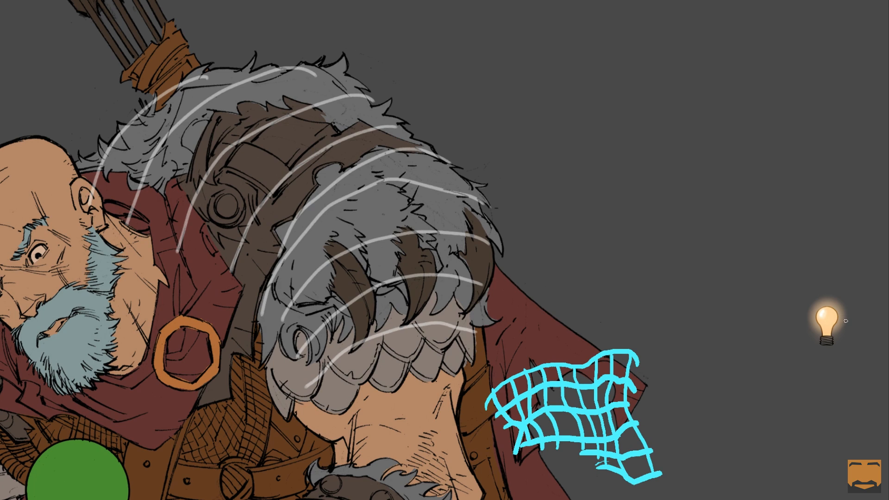
- Try short white strokes crossing the contour lines on the fur's light-facing side, and undo them
{"action": "left_click_drag", "start_coordinate": [435, 162], "coordinate": [411, 213]}
{"action": "left_click_drag", "start_coordinate": [449, 174], "coordinate": [419, 240]}
{"action": "left_click_drag", "start_coordinate": [460, 204], "coordinate": [436, 268]}
{"action": "left_click_drag", "start_coordinate": [479, 231], "coordinate": [446, 318]}
{"action": "left_click_drag", "start_coordinate": [479, 289], "coordinate": [448, 356]}
{"action": "key", "text": "ctrl+z"}
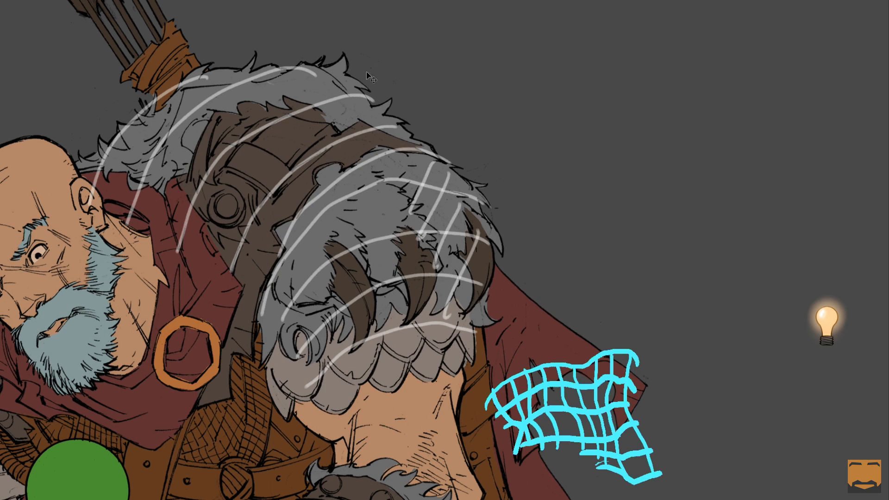
{"action": "key", "text": "ctrl+z"}
{"action": "key", "text": "ctrl+z"}
{"action": "key", "text": "ctrl+z"}
{"action": "key", "text": "ctrl+z"}
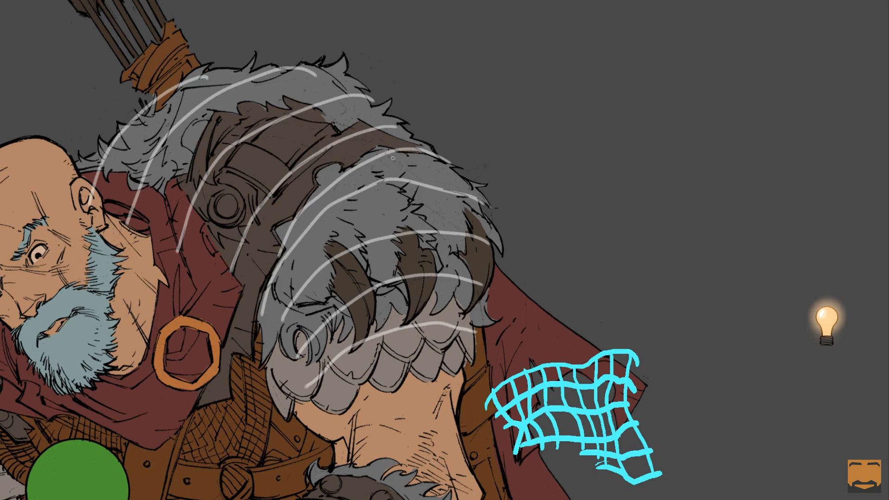
- Try lengthwise white contour lines running down the shoulder and fur, and undo all the white lines on the shoulder
{"action": "mouse_move", "coordinate": [257, 73]}
{"action": "left_mouse_down"}
{"action": "mouse_move", "coordinate": [313, 85]}
{"action": "mouse_move", "coordinate": [411, 179]}
{"action": "mouse_move", "coordinate": [437, 242]}
{"action": "mouse_move", "coordinate": [451, 329]}
{"action": "mouse_move", "coordinate": [437, 389]}
{"action": "left_mouse_up"}
{"action": "mouse_move", "coordinate": [332, 64]}
{"action": "left_mouse_down"}
{"action": "mouse_move", "coordinate": [403, 173]}
{"action": "mouse_move", "coordinate": [484, 338]}
{"action": "left_mouse_up"}
{"action": "left_click_drag", "start_coordinate": [378, 149], "coordinate": [278, 349]}
{"action": "key", "text": "ctrl+z"}
{"action": "key", "text": "ctrl+z"}
{"action": "key", "text": "ctrl+z"}
{"action": "key", "text": "ctrl+z"}
{"action": "key", "text": "ctrl+z"}
{"action": "key", "text": "ctrl+z"}
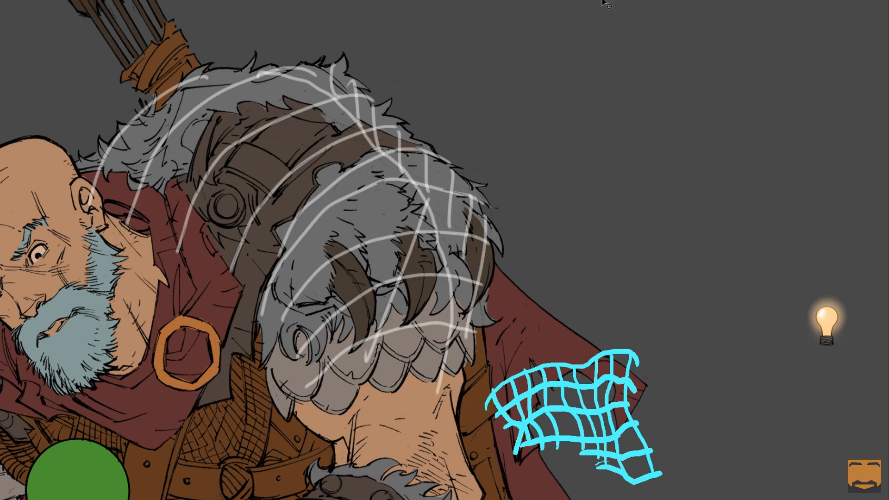
{"action": "key", "text": "ctrl+z"}
{"action": "key", "text": "ctrl+z"}
{"action": "key", "text": "ctrl+z"}
{"action": "key", "text": "ctrl+z"}
{"action": "key", "text": "ctrl+z"}
{"action": "key", "text": "ctrl+z"}
{"action": "key", "text": "ctrl+z"}
{"action": "key", "text": "ctrl+z"}
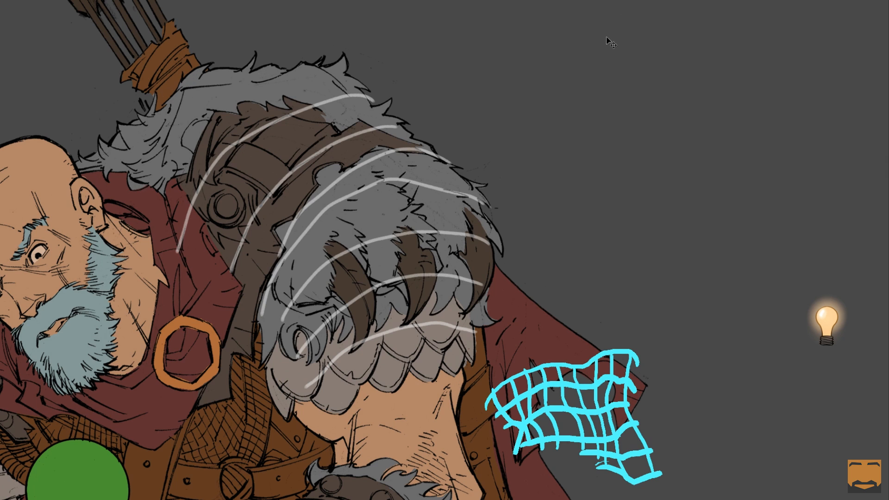
{"action": "key", "text": "ctrl+z"}
- Airbrush a soft warm light over the shoulder fur, leather and cape on the side facing the bulb
{"action": "scroll", "coordinate": [629, 167], "scroll_direction": "down", "scroll_amount": 2}
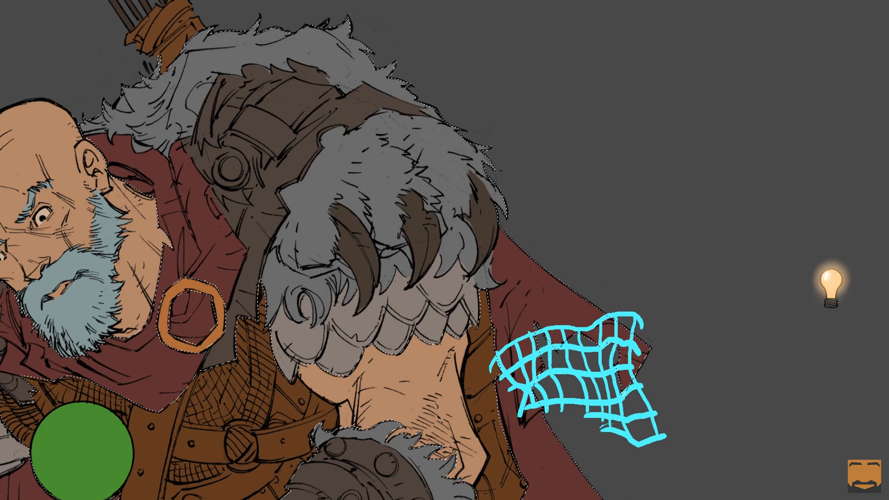
{"action": "key", "text": "ctrl+d"}
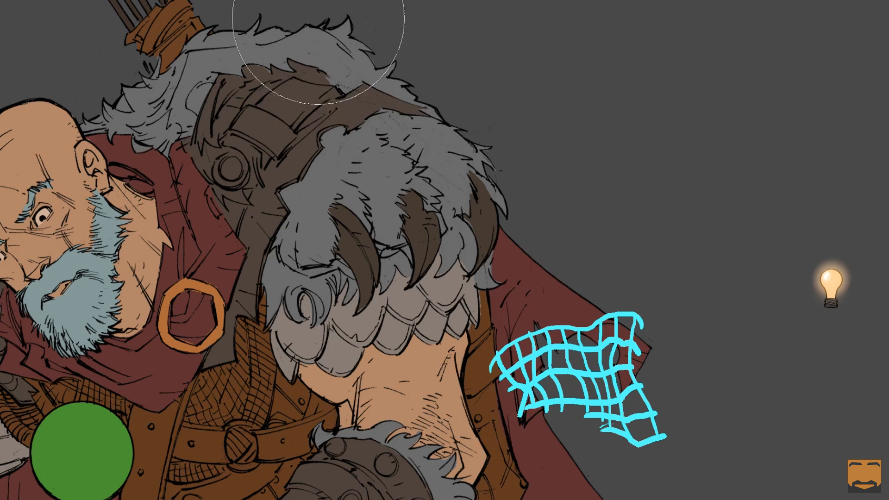
{"action": "mouse_move", "coordinate": [301, 0]}
{"action": "left_mouse_down"}
{"action": "mouse_move", "coordinate": [359, 0]}
{"action": "mouse_move", "coordinate": [524, 149]}
{"action": "mouse_move", "coordinate": [546, 278]}
{"action": "mouse_move", "coordinate": [496, 95]}
{"action": "mouse_move", "coordinate": [442, 9]}
{"action": "left_mouse_up"}
{"action": "left_click_drag", "start_coordinate": [446, 75], "coordinate": [426, 75]}
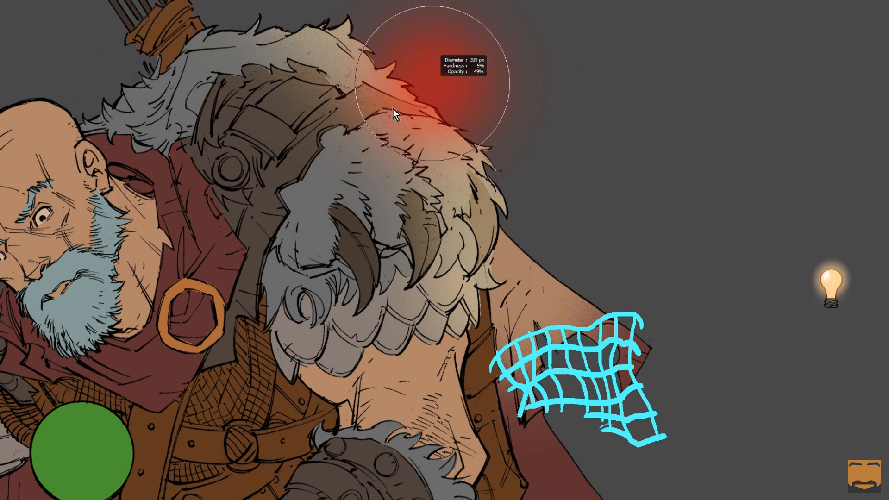
{"action": "mouse_move", "coordinate": [528, 210]}
{"action": "left_mouse_down"}
{"action": "mouse_move", "coordinate": [514, 221]}
{"action": "mouse_move", "coordinate": [467, 8]}
{"action": "mouse_move", "coordinate": [497, 143]}
{"action": "mouse_move", "coordinate": [402, 77]}
{"action": "mouse_move", "coordinate": [350, 63]}
{"action": "mouse_move", "coordinate": [460, 171]}
{"action": "mouse_move", "coordinate": [410, 148]}
{"action": "mouse_move", "coordinate": [390, 149]}
{"action": "mouse_move", "coordinate": [414, 135]}
{"action": "mouse_move", "coordinate": [427, 101]}
{"action": "left_mouse_up"}
{"action": "mouse_move", "coordinate": [449, 146]}
{"action": "left_mouse_down"}
{"action": "mouse_move", "coordinate": [451, 163]}
{"action": "mouse_move", "coordinate": [399, 175]}
{"action": "left_mouse_up"}
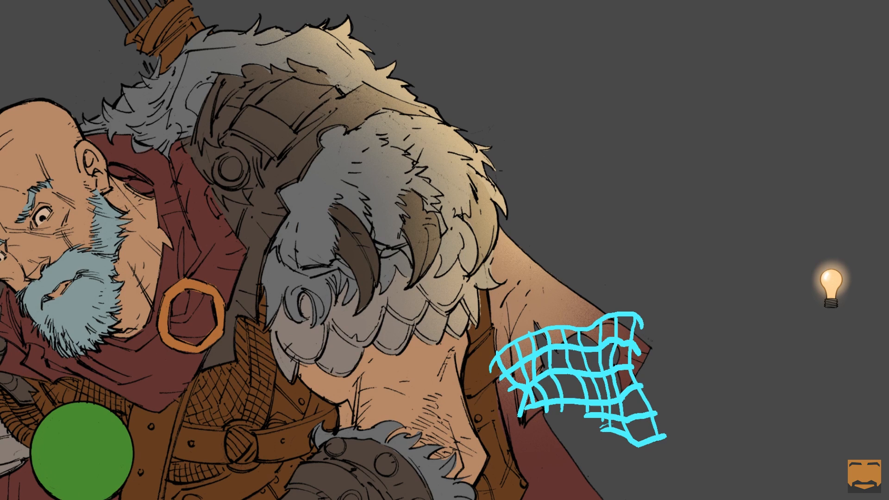
- Try three broad white contour arcs over the shoulder fur as one rounded form, and undo them
{"action": "mouse_move", "coordinate": [479, 197]}
{"action": "left_mouse_down"}
{"action": "mouse_move", "coordinate": [449, 181]}
{"action": "mouse_move", "coordinate": [309, 277]}
{"action": "left_mouse_up"}
{"action": "left_click_drag", "start_coordinate": [480, 132], "coordinate": [283, 272]}
{"action": "left_click_drag", "start_coordinate": [465, 113], "coordinate": [222, 267]}
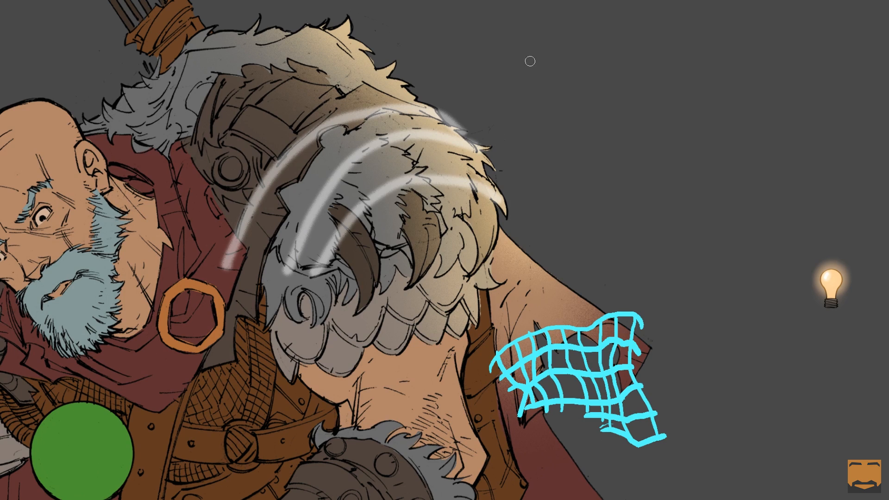
{"action": "key", "text": "ctrl+z"}
{"action": "key", "text": "ctrl+z"}
{"action": "key", "text": "ctrl+z"}
- Sketch paired white contour strokes over each of the separate humps of fur above the claws
{"action": "left_click_drag", "start_coordinate": [491, 172], "coordinate": [445, 195]}
{"action": "mouse_move", "coordinate": [482, 145]}
{"action": "left_mouse_down"}
{"action": "mouse_move", "coordinate": [431, 186]}
{"action": "mouse_move", "coordinate": [427, 149]}
{"action": "mouse_move", "coordinate": [419, 170]}
{"action": "left_mouse_up"}
{"action": "mouse_move", "coordinate": [443, 193]}
{"action": "left_mouse_down"}
{"action": "mouse_move", "coordinate": [430, 191]}
{"action": "mouse_move", "coordinate": [379, 241]}
{"action": "left_mouse_up"}
{"action": "mouse_move", "coordinate": [431, 164]}
{"action": "left_mouse_down"}
{"action": "mouse_move", "coordinate": [364, 215]}
{"action": "mouse_move", "coordinate": [361, 230]}
{"action": "left_mouse_up"}
{"action": "mouse_move", "coordinate": [410, 142]}
{"action": "left_mouse_down"}
{"action": "mouse_move", "coordinate": [357, 164]}
{"action": "mouse_move", "coordinate": [351, 192]}
{"action": "left_mouse_up"}
{"action": "left_click_drag", "start_coordinate": [375, 211], "coordinate": [302, 271]}
{"action": "left_click_drag", "start_coordinate": [361, 187], "coordinate": [282, 253]}
{"action": "left_click_drag", "start_coordinate": [337, 175], "coordinate": [265, 212]}
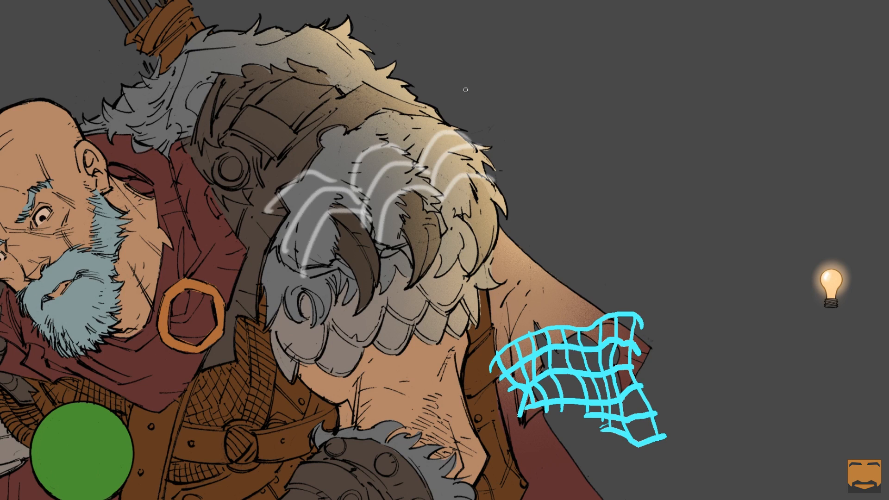
- Clear the white strokes, cyan grid, light bulb and airbrushed light to return the shoulder to flat colours
{"action": "key", "text": "Escape"}
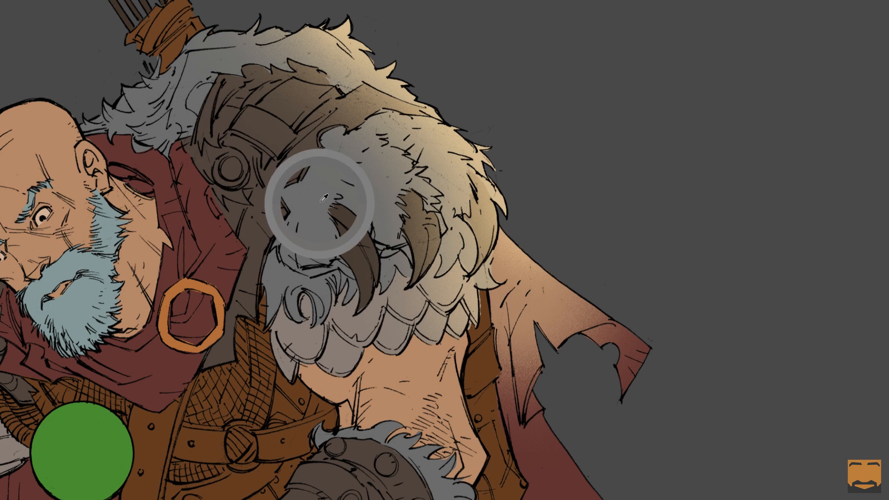
{"action": "right_click", "coordinate": [411, 139], "text": "alt"}
{"action": "mouse_move", "coordinate": [424, 164]}
{"action": "left_mouse_down"}
{"action": "mouse_move", "coordinate": [463, 231]}
{"action": "mouse_move", "coordinate": [359, 266]}
{"action": "mouse_move", "coordinate": [357, 308]}
{"action": "left_mouse_up"}
{"action": "mouse_move", "coordinate": [405, 115]}
{"action": "left_mouse_down"}
{"action": "mouse_move", "coordinate": [381, 109]}
{"action": "mouse_move", "coordinate": [400, 119]}
{"action": "left_mouse_up"}
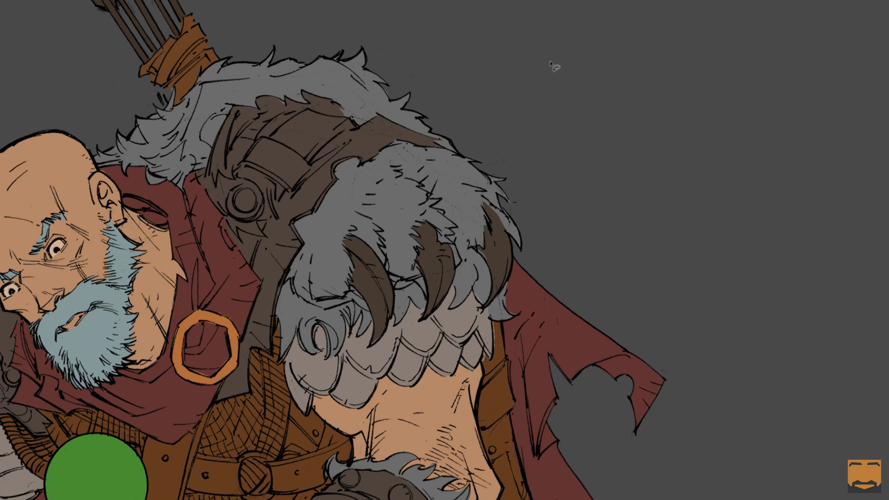
- Lasso the light-facing side of the shoulder and arm, reshaping the selection edge around the fur humps and leather
{"action": "key", "text": "l"}
{"action": "mouse_move", "coordinate": [259, 45]}
{"action": "left_mouse_down"}
{"action": "mouse_move", "coordinate": [240, 79]}
{"action": "mouse_move", "coordinate": [375, 146]}
{"action": "mouse_move", "coordinate": [413, 192]}
{"action": "mouse_move", "coordinate": [445, 276]}
{"action": "mouse_move", "coordinate": [453, 386]}
{"action": "left_mouse_up"}
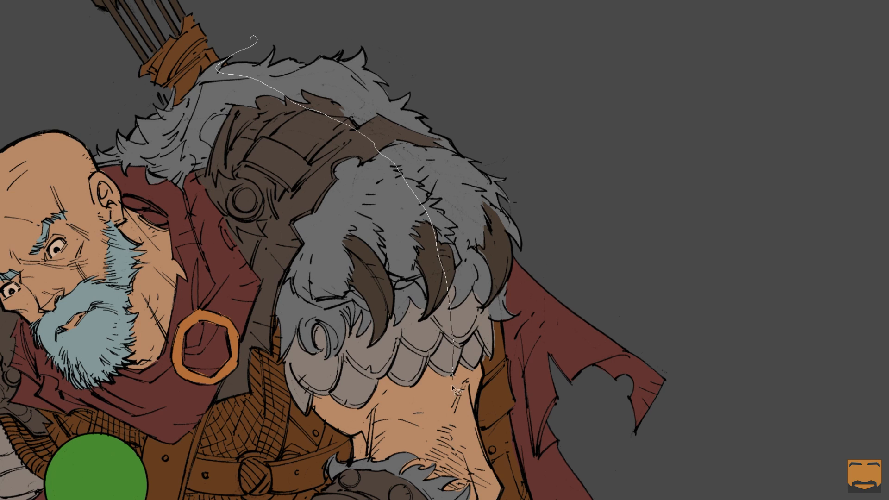
{"action": "left_click_drag", "start_coordinate": [455, 419], "coordinate": [176, 58]}
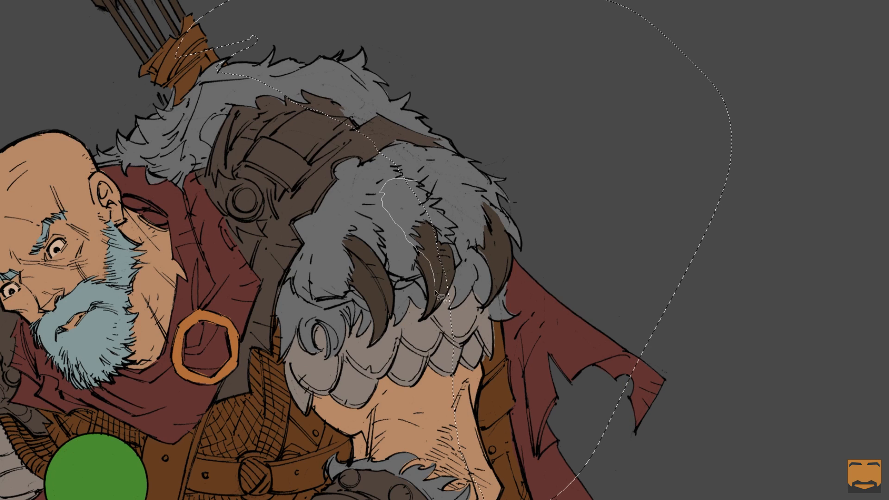
{"action": "mouse_move", "coordinate": [446, 211]}
{"action": "left_mouse_down"}
{"action": "mouse_move", "coordinate": [444, 152]}
{"action": "mouse_move", "coordinate": [445, 165]}
{"action": "mouse_move", "coordinate": [407, 184]}
{"action": "left_mouse_up"}
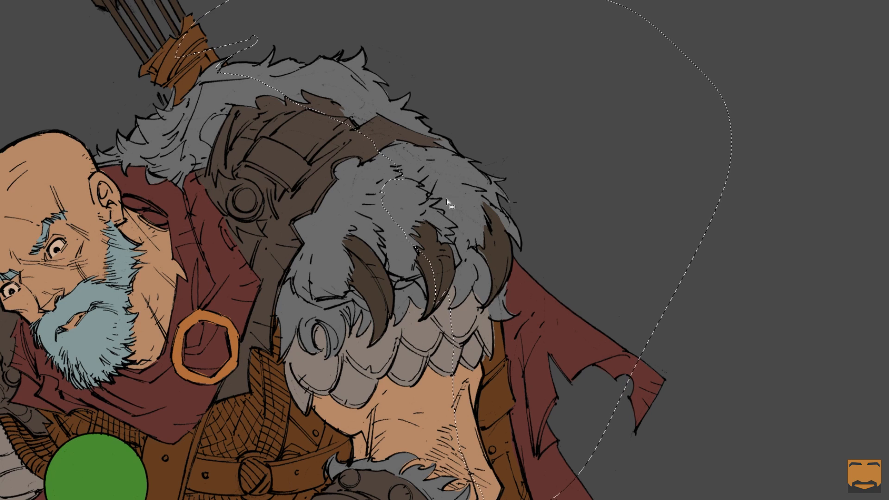
{"action": "left_click_drag", "start_coordinate": [434, 194], "coordinate": [454, 205]}
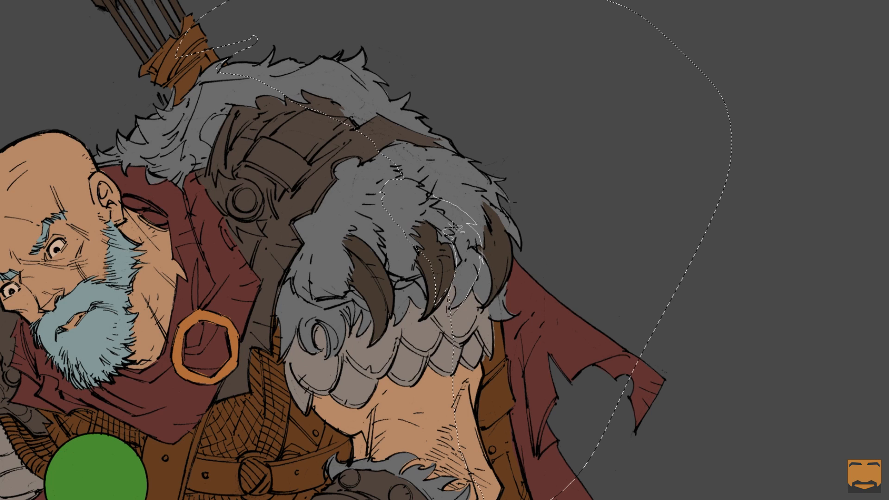
{"action": "left_click_drag", "start_coordinate": [428, 195], "coordinate": [429, 194]}
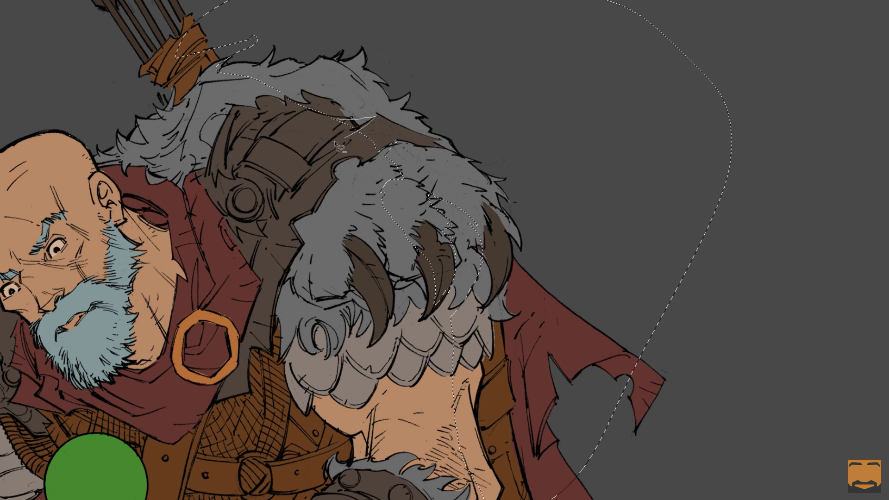
{"action": "mouse_move", "coordinate": [316, 90]}
{"action": "left_mouse_down"}
{"action": "mouse_move", "coordinate": [236, 117]}
{"action": "mouse_move", "coordinate": [250, 102]}
{"action": "left_mouse_up"}
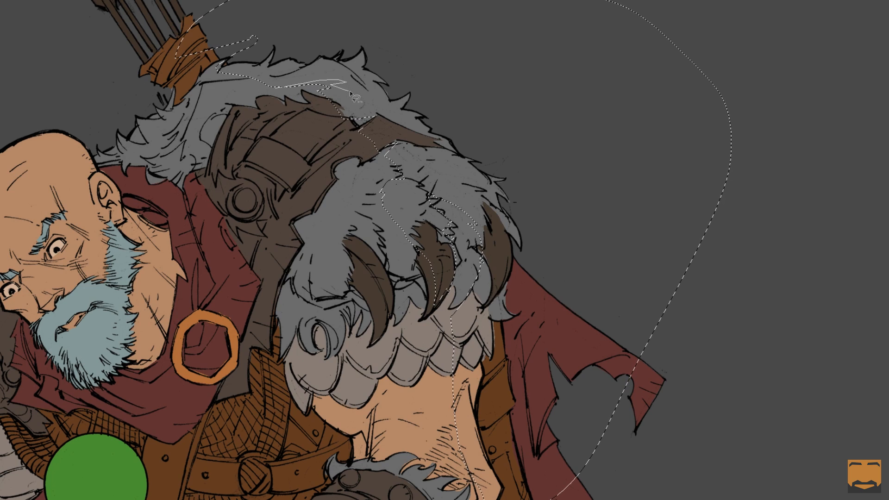
{"action": "left_click_drag", "start_coordinate": [340, 167], "coordinate": [341, 167]}
{"action": "left_click_drag", "start_coordinate": [176, 106], "coordinate": [177, 107]}
- Try brushing light inside the lassoed side of the shoulder, and drop the selection
{"action": "key", "text": "b"}
{"action": "mouse_move", "coordinate": [513, 140]}
{"action": "left_mouse_down"}
{"action": "mouse_move", "coordinate": [627, 93]}
{"action": "mouse_move", "coordinate": [590, 95]}
{"action": "left_mouse_up"}
{"action": "mouse_move", "coordinate": [354, 54]}
{"action": "left_mouse_down"}
{"action": "mouse_move", "coordinate": [563, 204]}
{"action": "mouse_move", "coordinate": [598, 363]}
{"action": "left_mouse_up"}
{"action": "key", "text": "ctrl+d"}
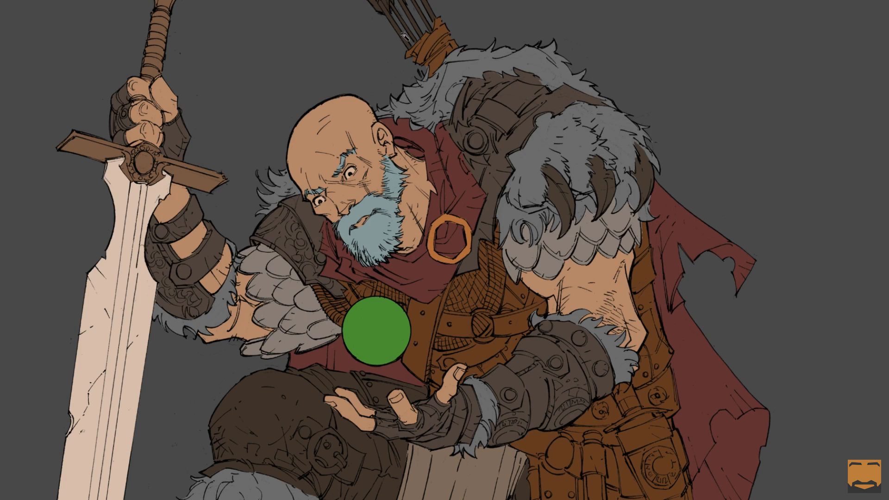
- Try selecting several areas around the collar, shoulder leather, fur and claws together, and drop the selection
{"action": "left_click", "coordinate": [434, 132]}
{"action": "left_click", "coordinate": [503, 100], "text": "shift"}
{"action": "left_click", "coordinate": [551, 137], "text": "shift"}
{"action": "left_click", "coordinate": [567, 198], "text": "shift"}
{"action": "left_click_drag", "start_coordinate": [658, 131], "coordinate": [667, 159]}
{"action": "key", "text": "ctrl+d"}
- Paint a pale cream light at 100% opacity over the shoulder fur and leather and onto the first claws
{"action": "key", "text": "b"}
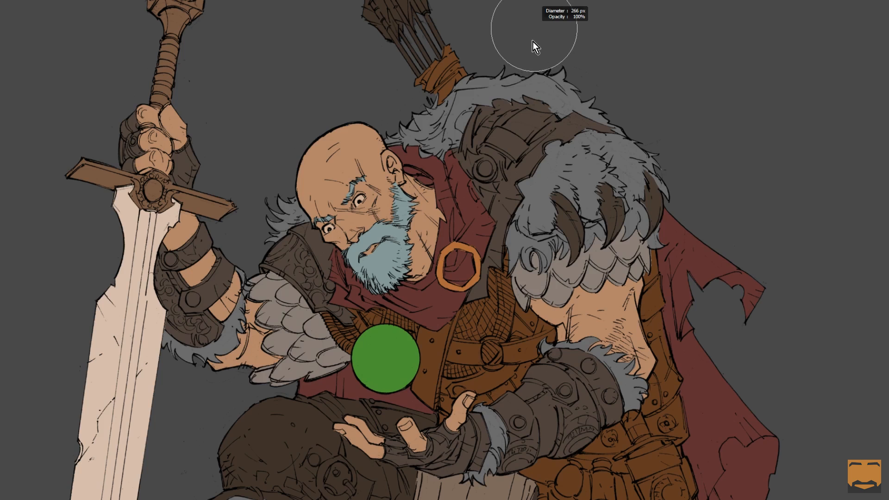
{"action": "mouse_move", "coordinate": [483, 81]}
{"action": "left_mouse_down"}
{"action": "mouse_move", "coordinate": [470, 102]}
{"action": "mouse_move", "coordinate": [549, 88]}
{"action": "mouse_move", "coordinate": [495, 103]}
{"action": "mouse_move", "coordinate": [524, 143]}
{"action": "mouse_move", "coordinate": [501, 133]}
{"action": "mouse_move", "coordinate": [549, 141]}
{"action": "mouse_move", "coordinate": [564, 97]}
{"action": "mouse_move", "coordinate": [622, 139]}
{"action": "mouse_move", "coordinate": [572, 169]}
{"action": "left_mouse_up"}
{"action": "key", "text": "ctrl+z"}
{"action": "mouse_move", "coordinate": [443, 116]}
{"action": "left_mouse_down"}
{"action": "mouse_move", "coordinate": [463, 88]}
{"action": "mouse_move", "coordinate": [574, 103]}
{"action": "mouse_move", "coordinate": [533, 139]}
{"action": "mouse_move", "coordinate": [556, 176]}
{"action": "mouse_move", "coordinate": [621, 139]}
{"action": "mouse_move", "coordinate": [627, 82]}
{"action": "left_mouse_up"}
{"action": "left_click_drag", "start_coordinate": [553, 128], "coordinate": [539, 128]}
{"action": "mouse_move", "coordinate": [534, 177]}
{"action": "left_mouse_down"}
{"action": "mouse_move", "coordinate": [565, 159]}
{"action": "mouse_move", "coordinate": [595, 178]}
{"action": "mouse_move", "coordinate": [603, 159]}
{"action": "mouse_move", "coordinate": [547, 199]}
{"action": "mouse_move", "coordinate": [579, 177]}
{"action": "mouse_move", "coordinate": [565, 211]}
{"action": "mouse_move", "coordinate": [569, 204]}
{"action": "mouse_move", "coordinate": [576, 243]}
{"action": "left_mouse_up"}
{"action": "left_click_drag", "start_coordinate": [611, 194], "coordinate": [623, 232]}
- Paint pale cream light onto the torn flap and lower fold of the cape, the bare upper arm and the outstretched forearm's bracer
{"action": "mouse_move", "coordinate": [648, 185]}
{"action": "left_mouse_down"}
{"action": "mouse_move", "coordinate": [656, 218]}
{"action": "mouse_move", "coordinate": [704, 274]}
{"action": "mouse_move", "coordinate": [723, 262]}
{"action": "left_mouse_up"}
{"action": "mouse_move", "coordinate": [693, 234]}
{"action": "left_mouse_down"}
{"action": "mouse_move", "coordinate": [703, 273]}
{"action": "mouse_move", "coordinate": [731, 254]}
{"action": "mouse_move", "coordinate": [682, 241]}
{"action": "left_mouse_up"}
{"action": "mouse_move", "coordinate": [701, 359]}
{"action": "left_mouse_down"}
{"action": "mouse_move", "coordinate": [762, 445]}
{"action": "mouse_move", "coordinate": [750, 440]}
{"action": "left_mouse_up"}
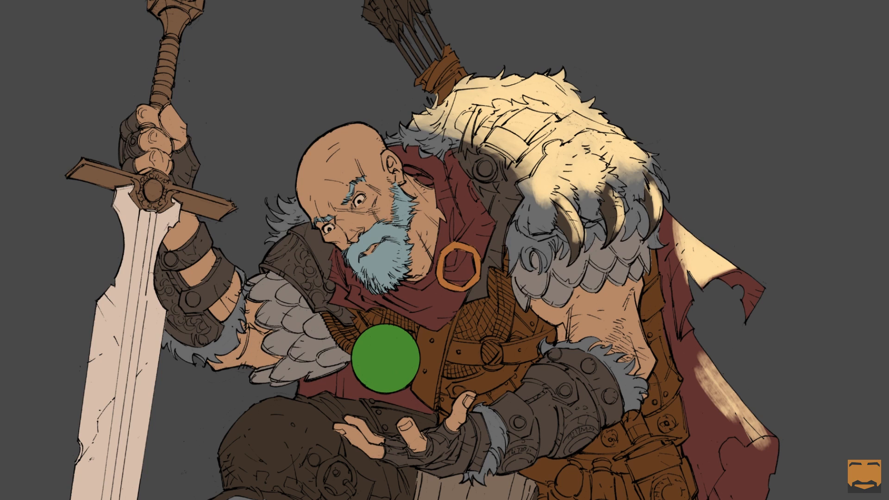
{"action": "mouse_move", "coordinate": [604, 304]}
{"action": "left_mouse_down"}
{"action": "mouse_move", "coordinate": [611, 309]}
{"action": "mouse_move", "coordinate": [608, 295]}
{"action": "mouse_move", "coordinate": [603, 328]}
{"action": "mouse_move", "coordinate": [613, 348]}
{"action": "left_mouse_up"}
{"action": "mouse_move", "coordinate": [554, 384]}
{"action": "left_mouse_down"}
{"action": "mouse_move", "coordinate": [508, 405]}
{"action": "mouse_move", "coordinate": [579, 379]}
{"action": "mouse_move", "coordinate": [554, 375]}
{"action": "mouse_move", "coordinate": [529, 394]}
{"action": "mouse_move", "coordinate": [517, 423]}
{"action": "mouse_move", "coordinate": [483, 422]}
{"action": "mouse_move", "coordinate": [430, 447]}
{"action": "mouse_move", "coordinate": [437, 434]}
{"action": "mouse_move", "coordinate": [503, 428]}
{"action": "mouse_move", "coordinate": [568, 390]}
{"action": "mouse_move", "coordinate": [518, 429]}
{"action": "left_mouse_up"}
- Paint pale light on the red collar and the top of the bald head, undoing and redoing unsatisfactory strokes
{"action": "mouse_move", "coordinate": [433, 146]}
{"action": "left_mouse_down"}
{"action": "mouse_move", "coordinate": [442, 171]}
{"action": "mouse_move", "coordinate": [445, 157]}
{"action": "mouse_move", "coordinate": [486, 177]}
{"action": "left_mouse_up"}
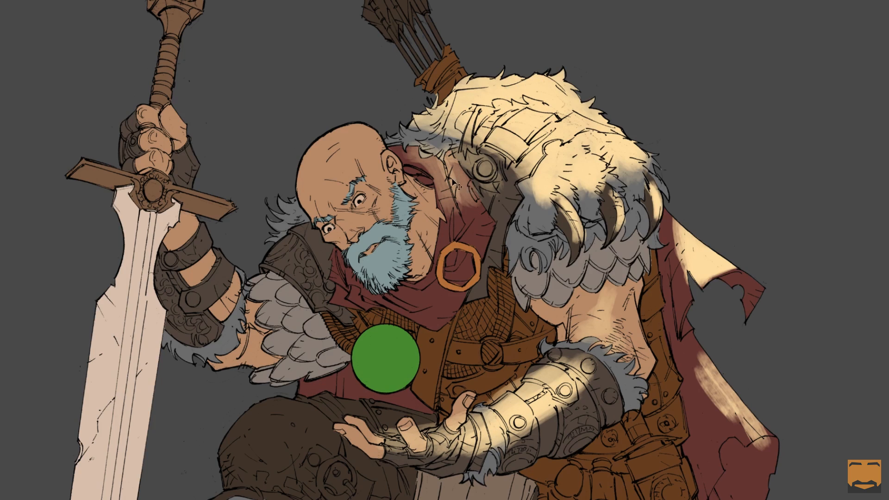
{"action": "key", "text": "ctrl+z"}
{"action": "key", "text": "ctrl+z"}
{"action": "mouse_move", "coordinate": [430, 162]}
{"action": "left_mouse_down"}
{"action": "mouse_move", "coordinate": [451, 196]}
{"action": "mouse_move", "coordinate": [445, 162]}
{"action": "left_mouse_up"}
{"action": "mouse_move", "coordinate": [344, 137]}
{"action": "left_mouse_down"}
{"action": "mouse_move", "coordinate": [306, 162]}
{"action": "mouse_move", "coordinate": [352, 139]}
{"action": "mouse_move", "coordinate": [371, 157]}
{"action": "mouse_move", "coordinate": [375, 115]}
{"action": "mouse_move", "coordinate": [417, 139]}
{"action": "left_mouse_up"}
{"action": "key", "text": "ctrl+z"}
{"action": "mouse_move", "coordinate": [355, 133]}
{"action": "left_mouse_down"}
{"action": "mouse_move", "coordinate": [335, 148]}
{"action": "mouse_move", "coordinate": [378, 127]}
{"action": "left_mouse_up"}
- Paint pale light over the gripping hand, the sword arm, the raised knee and the fur cuff below it, undoing stray strokes
{"action": "mouse_move", "coordinate": [188, 132]}
{"action": "left_mouse_down"}
{"action": "mouse_move", "coordinate": [123, 99]}
{"action": "mouse_move", "coordinate": [181, 104]}
{"action": "left_mouse_up"}
{"action": "mouse_move", "coordinate": [200, 244]}
{"action": "left_mouse_down"}
{"action": "mouse_move", "coordinate": [228, 280]}
{"action": "mouse_move", "coordinate": [258, 297]}
{"action": "mouse_move", "coordinate": [277, 272]}
{"action": "mouse_move", "coordinate": [256, 304]}
{"action": "mouse_move", "coordinate": [277, 273]}
{"action": "mouse_move", "coordinate": [235, 278]}
{"action": "mouse_move", "coordinate": [342, 325]}
{"action": "mouse_move", "coordinate": [275, 275]}
{"action": "mouse_move", "coordinate": [316, 293]}
{"action": "mouse_move", "coordinate": [281, 298]}
{"action": "mouse_move", "coordinate": [296, 279]}
{"action": "mouse_move", "coordinate": [319, 308]}
{"action": "left_mouse_up"}
{"action": "scroll", "coordinate": [251, 278], "scroll_direction": "down", "scroll_amount": 5}
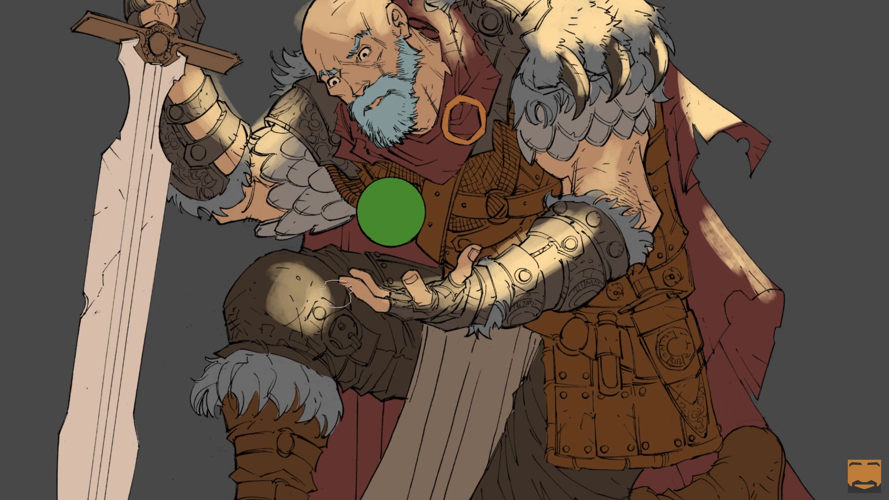
{"action": "mouse_move", "coordinate": [245, 359]}
{"action": "left_mouse_down"}
{"action": "mouse_move", "coordinate": [325, 398]}
{"action": "mouse_move", "coordinate": [272, 302]}
{"action": "mouse_move", "coordinate": [316, 266]}
{"action": "mouse_move", "coordinate": [434, 292]}
{"action": "mouse_move", "coordinate": [390, 259]}
{"action": "mouse_move", "coordinate": [410, 315]}
{"action": "left_mouse_up"}
{"action": "key", "text": "ctrl+z"}
{"action": "key", "text": "ctrl+z"}
{"action": "key", "text": "ctrl+z"}
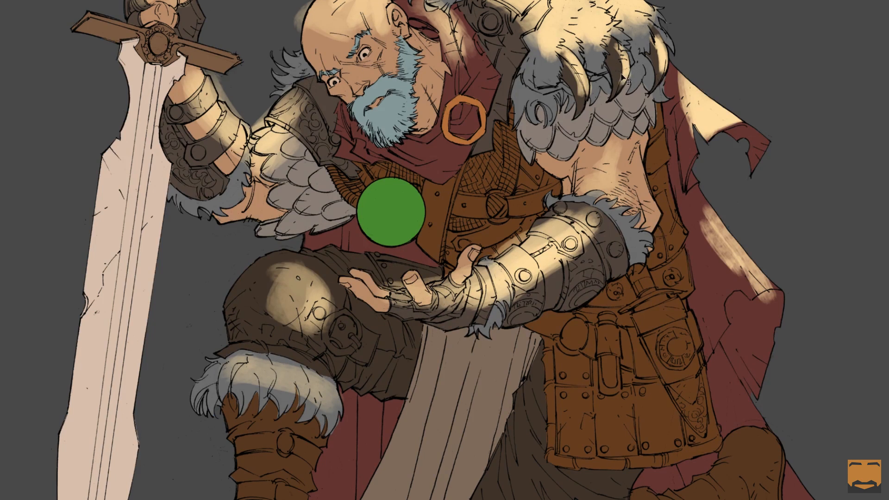
- Paint pale light down the side of the hip armour and across the upper surfaces of the rear and front boots
{"action": "scroll", "coordinate": [597, 49], "scroll_direction": "down", "scroll_amount": 3}
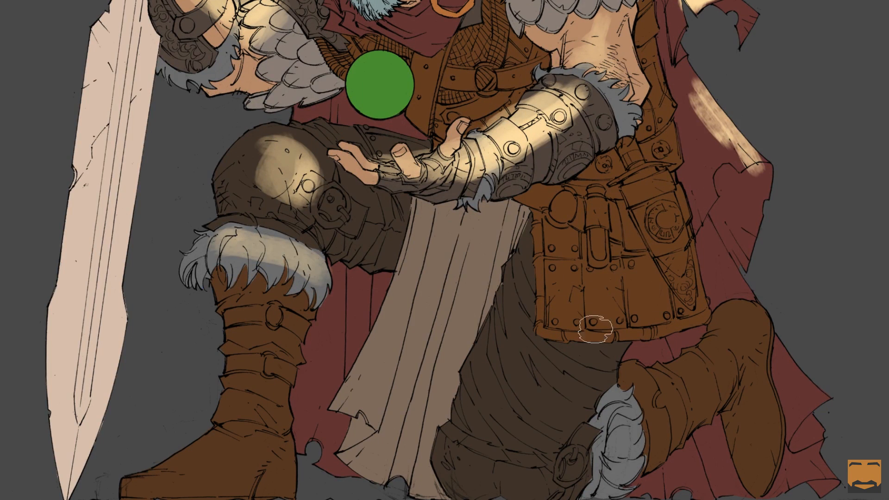
{"action": "scroll", "coordinate": [648, 190], "scroll_direction": "up", "scroll_amount": 3}
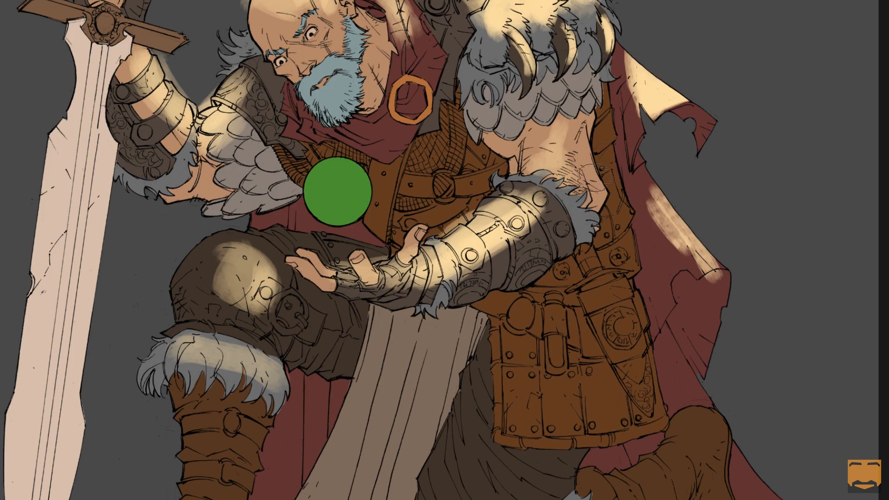
{"action": "mouse_move", "coordinate": [619, 281]}
{"action": "left_mouse_down"}
{"action": "mouse_move", "coordinate": [632, 330]}
{"action": "mouse_move", "coordinate": [622, 339]}
{"action": "mouse_move", "coordinate": [627, 298]}
{"action": "left_mouse_up"}
{"action": "mouse_move", "coordinate": [612, 161]}
{"action": "left_mouse_down"}
{"action": "mouse_move", "coordinate": [628, 224]}
{"action": "mouse_move", "coordinate": [639, 369]}
{"action": "left_mouse_up"}
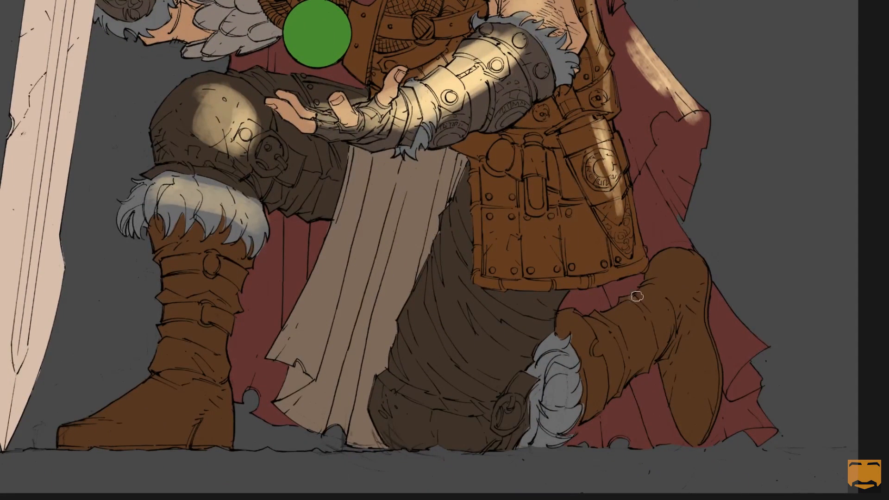
{"action": "mouse_move", "coordinate": [637, 297]}
{"action": "left_mouse_down"}
{"action": "mouse_move", "coordinate": [657, 298]}
{"action": "mouse_move", "coordinate": [665, 260]}
{"action": "mouse_move", "coordinate": [679, 257]}
{"action": "mouse_move", "coordinate": [653, 273]}
{"action": "mouse_move", "coordinate": [686, 256]}
{"action": "mouse_move", "coordinate": [673, 281]}
{"action": "left_mouse_up"}
{"action": "mouse_move", "coordinate": [134, 406]}
{"action": "left_mouse_down"}
{"action": "mouse_move", "coordinate": [171, 414]}
{"action": "mouse_move", "coordinate": [97, 416]}
{"action": "mouse_move", "coordinate": [128, 413]}
{"action": "mouse_move", "coordinate": [177, 429]}
{"action": "mouse_move", "coordinate": [110, 409]}
{"action": "mouse_move", "coordinate": [168, 387]}
{"action": "left_mouse_up"}
{"action": "left_click", "coordinate": [594, 186], "text": "alt"}
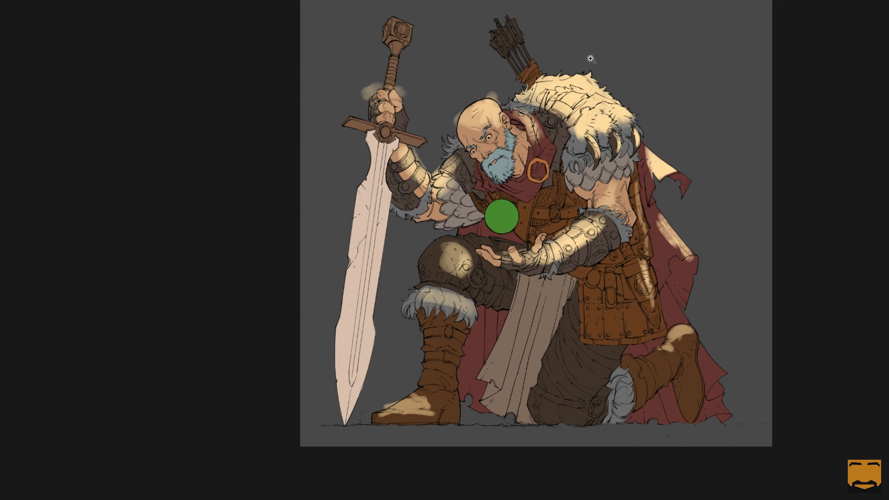
- Turn the canvas upside down and paint pale light along the underside of the outstretched forearm and hand
{"action": "left_click", "coordinate": [662, 138]}
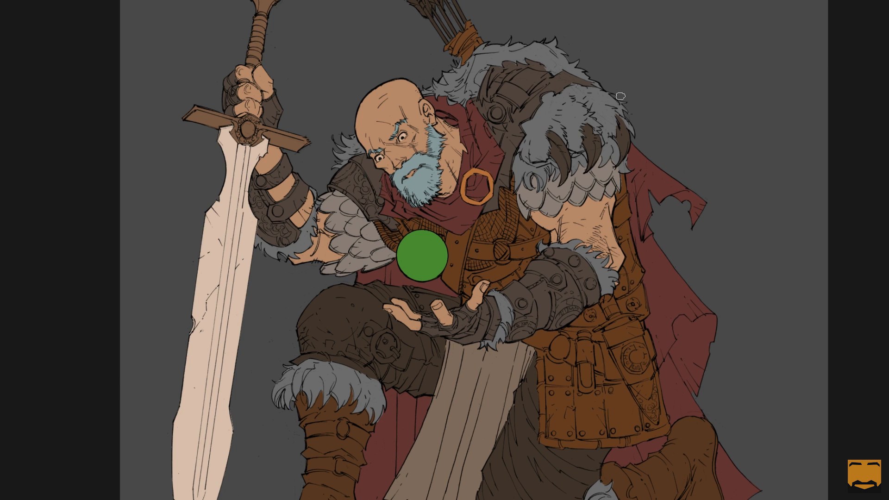
{"action": "key", "text": "r"}
{"action": "left_click_drag", "start_coordinate": [576, 137], "coordinate": [371, 316]}
{"action": "left_click_drag", "start_coordinate": [629, 151], "coordinate": [691, 338]}
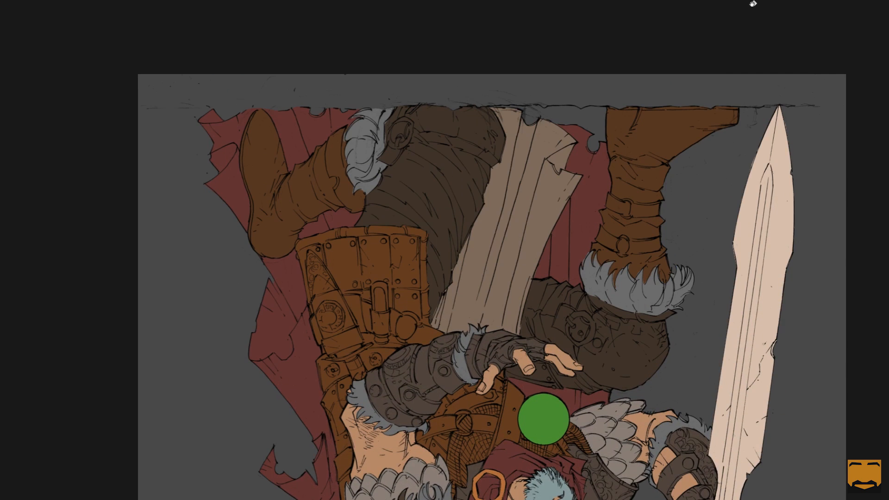
{"action": "right_click", "coordinate": [582, 285], "text": "alt"}
{"action": "left_click_drag", "start_coordinate": [367, 382], "coordinate": [417, 356]}
{"action": "right_click", "coordinate": [401, 372], "text": "alt"}
{"action": "mouse_move", "coordinate": [367, 388]}
{"action": "left_mouse_down"}
{"action": "mouse_move", "coordinate": [477, 340]}
{"action": "mouse_move", "coordinate": [538, 348]}
{"action": "left_mouse_up"}
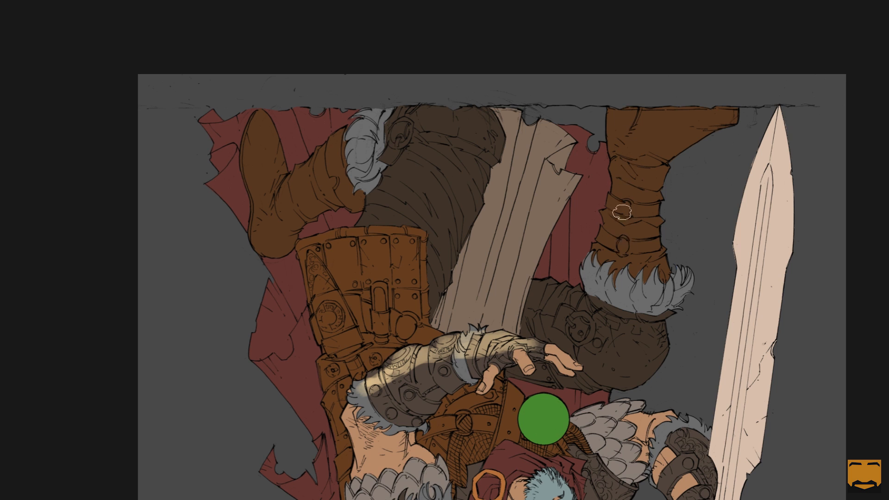
- Paint pale light on the undersides of the fur cuff, raised thigh, kneeling knee, and rear boot with its sole
{"action": "mouse_move", "coordinate": [618, 271]}
{"action": "left_mouse_down"}
{"action": "mouse_move", "coordinate": [595, 270]}
{"action": "mouse_move", "coordinate": [607, 283]}
{"action": "mouse_move", "coordinate": [638, 286]}
{"action": "left_mouse_up"}
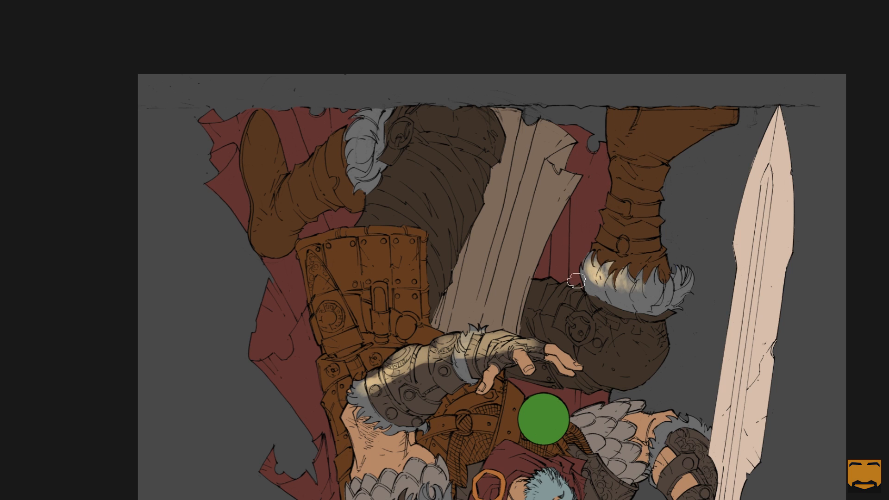
{"action": "left_click_drag", "start_coordinate": [569, 304], "coordinate": [542, 297]}
{"action": "mouse_move", "coordinate": [419, 114]}
{"action": "left_mouse_down"}
{"action": "mouse_move", "coordinate": [475, 112]}
{"action": "mouse_move", "coordinate": [493, 123]}
{"action": "left_mouse_up"}
{"action": "mouse_move", "coordinate": [370, 125]}
{"action": "left_mouse_down"}
{"action": "mouse_move", "coordinate": [277, 189]}
{"action": "mouse_move", "coordinate": [321, 179]}
{"action": "mouse_move", "coordinate": [266, 171]}
{"action": "left_mouse_up"}
{"action": "left_click_drag", "start_coordinate": [254, 116], "coordinate": [258, 178]}
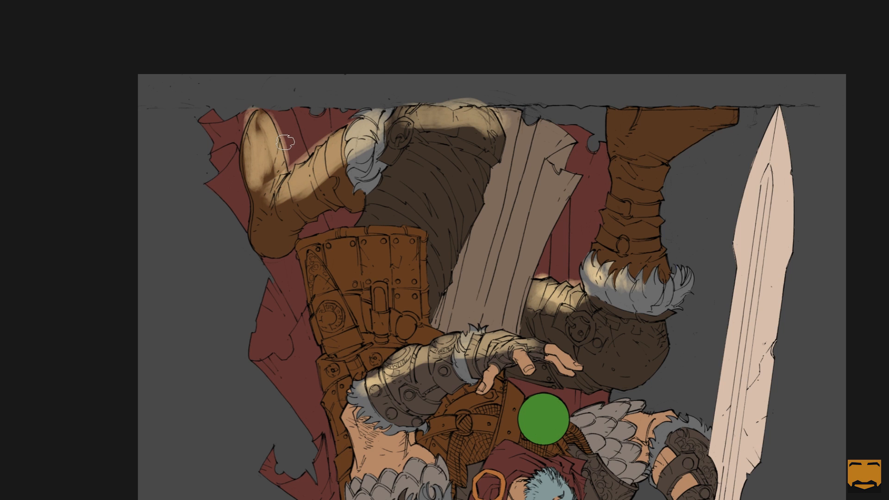
- Paint pale light along the hem of the leather skirt and on the undersides of the hanging sheath and belt pouch
{"action": "left_click_drag", "start_coordinate": [499, 310], "coordinate": [502, 134]}
{"action": "mouse_move", "coordinate": [367, 64]}
{"action": "left_mouse_down"}
{"action": "mouse_move", "coordinate": [340, 62]}
{"action": "mouse_move", "coordinate": [424, 67]}
{"action": "left_mouse_up"}
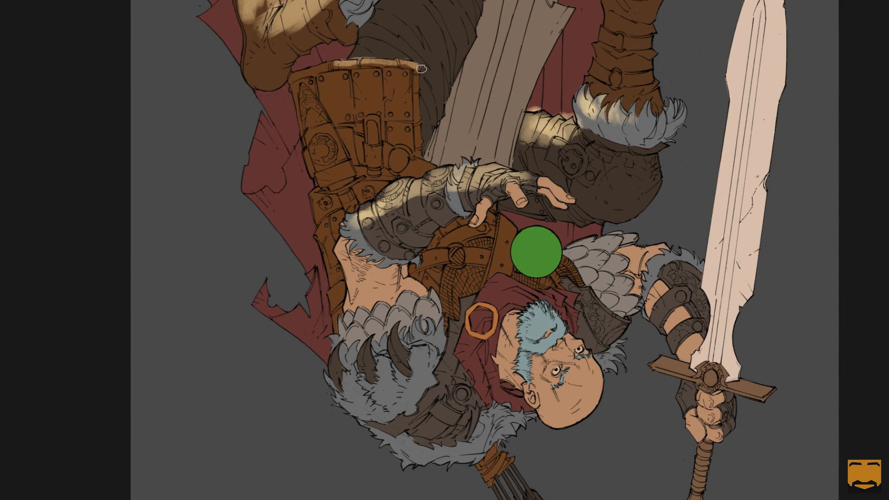
{"action": "left_click_drag", "start_coordinate": [311, 89], "coordinate": [350, 169]}
{"action": "left_click_drag", "start_coordinate": [323, 109], "coordinate": [350, 183]}
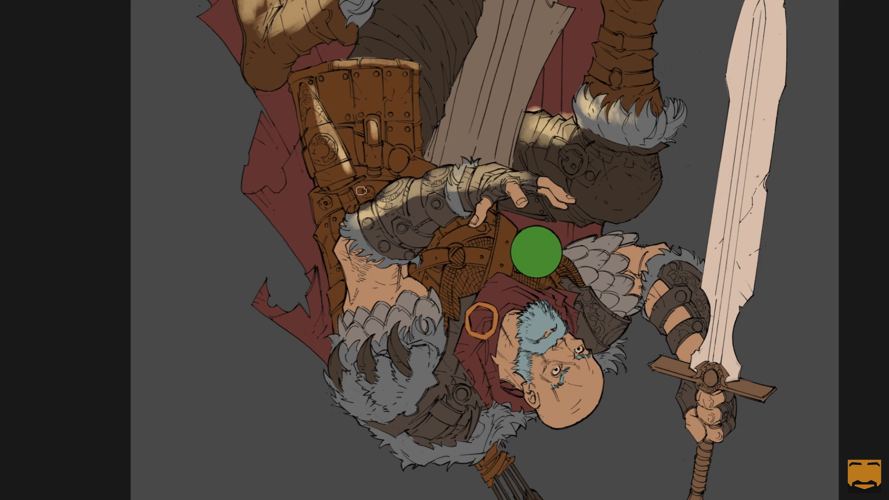
- Paint pale light under the beard and face, on the sword-arm bracer, the claws and shoulder scales, and the lower collar
{"action": "mouse_move", "coordinate": [533, 327]}
{"action": "left_mouse_down"}
{"action": "mouse_move", "coordinate": [557, 338]}
{"action": "mouse_move", "coordinate": [549, 377]}
{"action": "mouse_move", "coordinate": [573, 347]}
{"action": "mouse_move", "coordinate": [579, 365]}
{"action": "mouse_move", "coordinate": [587, 361]}
{"action": "mouse_move", "coordinate": [571, 372]}
{"action": "mouse_move", "coordinate": [536, 335]}
{"action": "mouse_move", "coordinate": [558, 334]}
{"action": "left_mouse_up"}
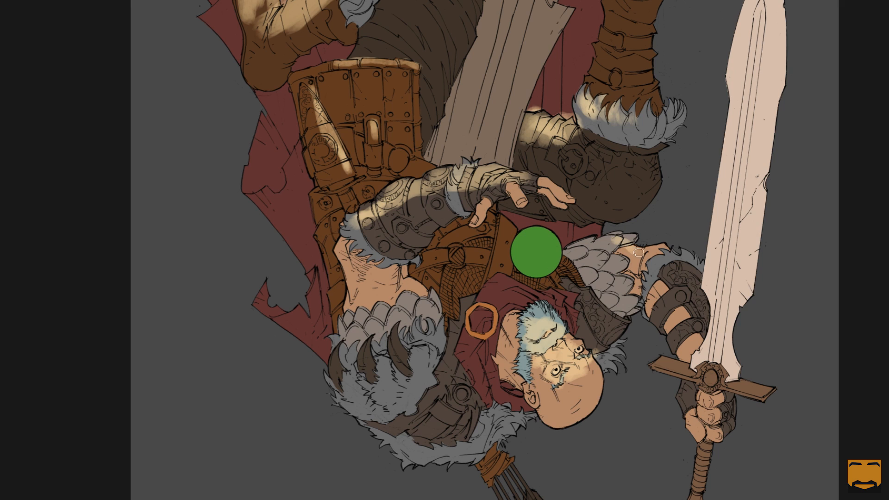
{"action": "mouse_move", "coordinate": [669, 264]}
{"action": "left_mouse_down"}
{"action": "mouse_move", "coordinate": [681, 269]}
{"action": "mouse_move", "coordinate": [674, 291]}
{"action": "mouse_move", "coordinate": [689, 323]}
{"action": "mouse_move", "coordinate": [702, 269]}
{"action": "left_mouse_up"}
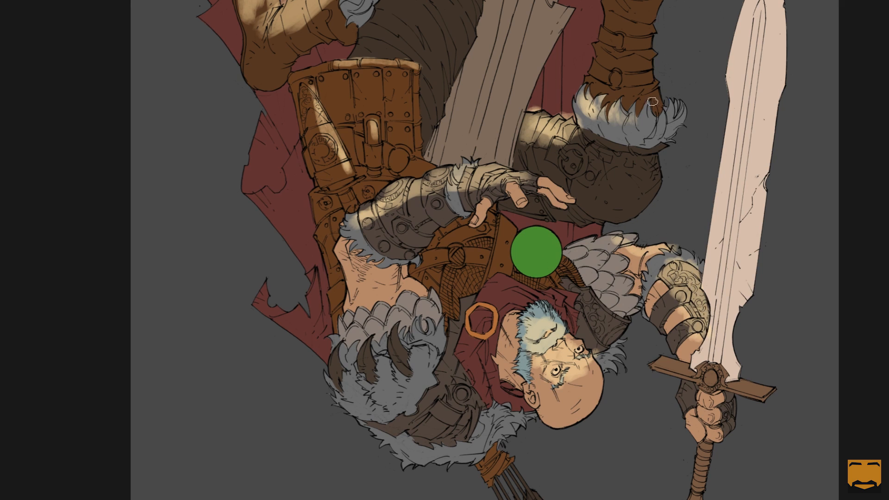
{"action": "mouse_move", "coordinate": [353, 332]}
{"action": "left_mouse_down"}
{"action": "mouse_move", "coordinate": [382, 341]}
{"action": "mouse_move", "coordinate": [401, 327]}
{"action": "mouse_move", "coordinate": [410, 343]}
{"action": "mouse_move", "coordinate": [349, 380]}
{"action": "mouse_move", "coordinate": [368, 371]}
{"action": "mouse_move", "coordinate": [379, 348]}
{"action": "mouse_move", "coordinate": [400, 348]}
{"action": "mouse_move", "coordinate": [414, 315]}
{"action": "mouse_move", "coordinate": [366, 319]}
{"action": "mouse_move", "coordinate": [410, 333]}
{"action": "left_mouse_up"}
{"action": "mouse_move", "coordinate": [365, 233]}
{"action": "left_mouse_down"}
{"action": "mouse_move", "coordinate": [343, 241]}
{"action": "mouse_move", "coordinate": [359, 232]}
{"action": "left_mouse_up"}
{"action": "mouse_move", "coordinate": [518, 304]}
{"action": "left_mouse_down"}
{"action": "mouse_move", "coordinate": [499, 284]}
{"action": "mouse_move", "coordinate": [515, 297]}
{"action": "mouse_move", "coordinate": [496, 311]}
{"action": "mouse_move", "coordinate": [499, 284]}
{"action": "mouse_move", "coordinate": [546, 299]}
{"action": "mouse_move", "coordinate": [490, 313]}
{"action": "mouse_move", "coordinate": [493, 292]}
{"action": "left_mouse_up"}
{"action": "left_click_drag", "start_coordinate": [515, 246], "coordinate": [533, 258]}
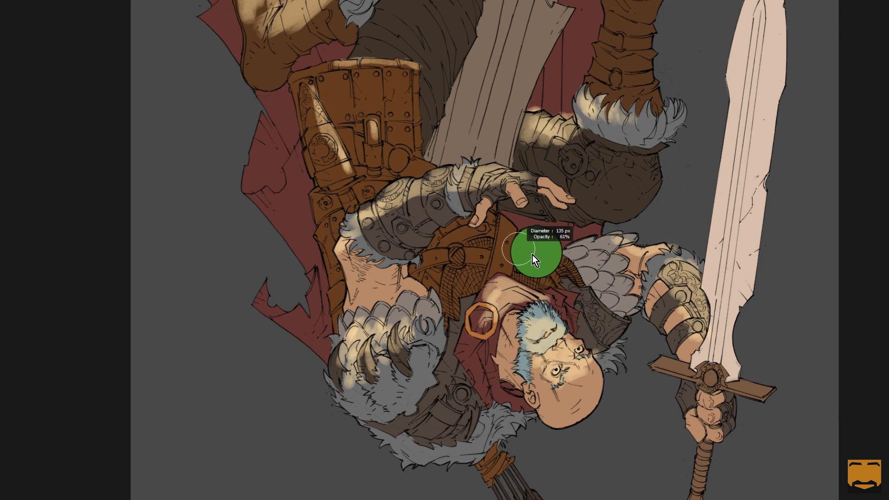
- Turn the canvas upright and fit the whole warrior in view to examine the lighting from below
{"action": "key", "text": "r"}
{"action": "left_click_drag", "start_coordinate": [607, 160], "coordinate": [300, 280]}
{"action": "left_click", "coordinate": [596, 216], "text": "alt"}
{"action": "left_click", "coordinate": [596, 216], "text": "alt"}
{"action": "left_click_drag", "start_coordinate": [425, 259], "coordinate": [676, 145]}
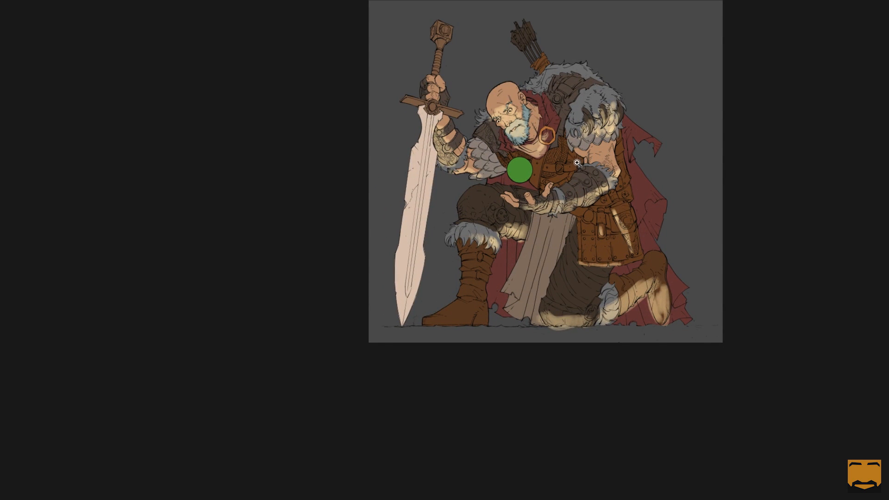
{"action": "key", "text": "ctrl+0"}
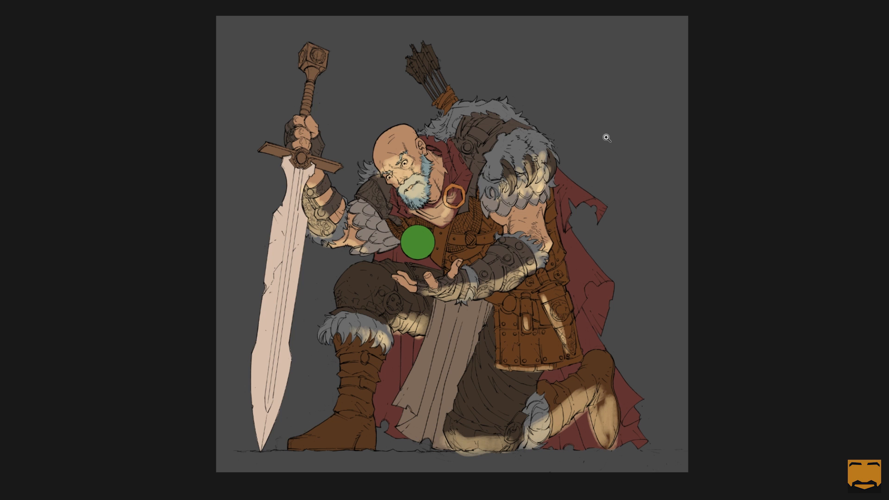
{"action": "key", "text": "r"}
{"action": "left_click_drag", "start_coordinate": [479, 87], "coordinate": [306, 208]}
{"action": "left_click_drag", "start_coordinate": [596, 102], "coordinate": [537, 306]}
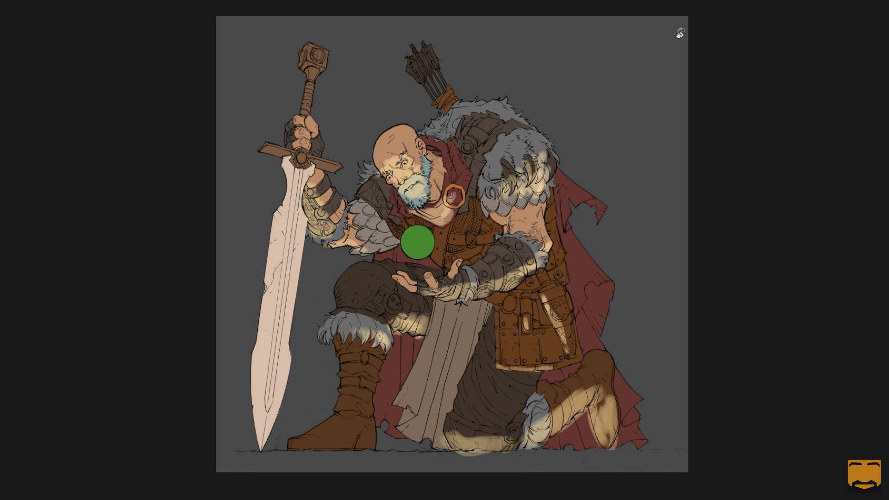